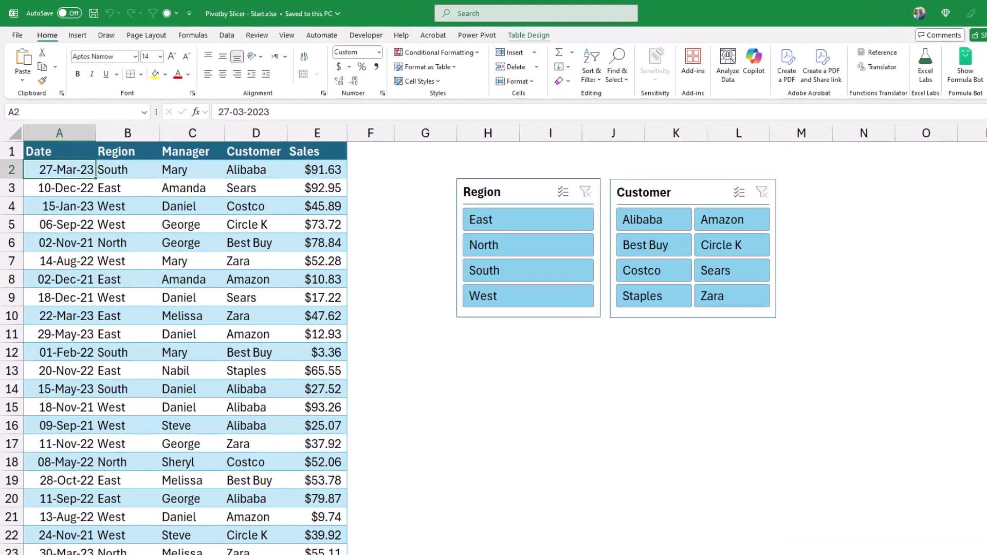
Check in Table Design that the sales table is named Data, leaving the name unchanged.
key("alt+j")
key("t")
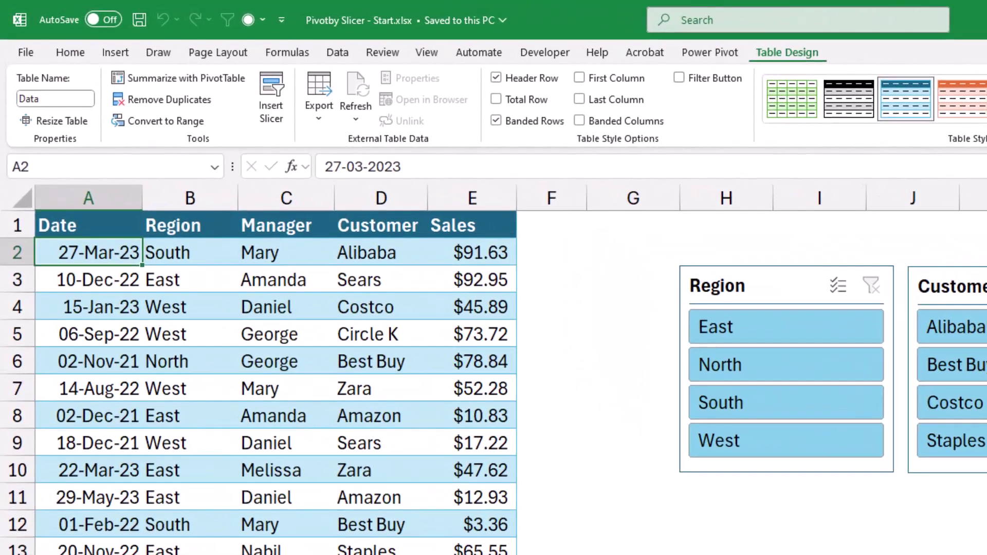
key("a")
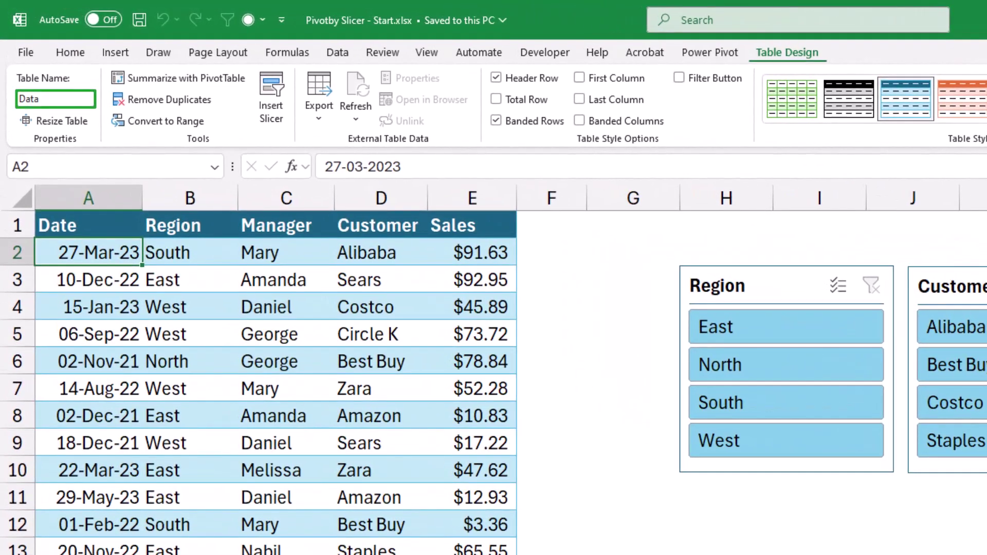
key("Escape")
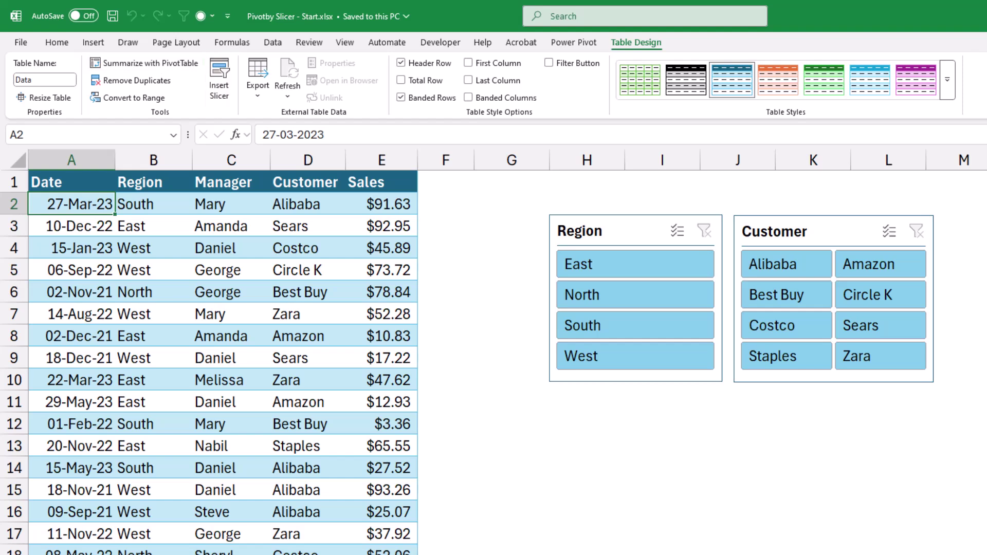
left_click(219, 78)
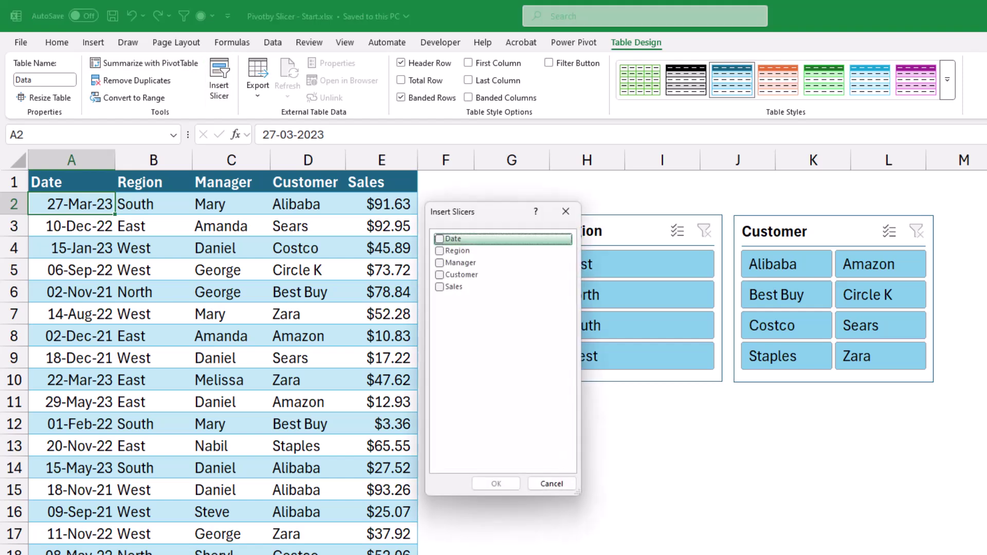
key("Down")
key("space")
key("Down")
key("Down")
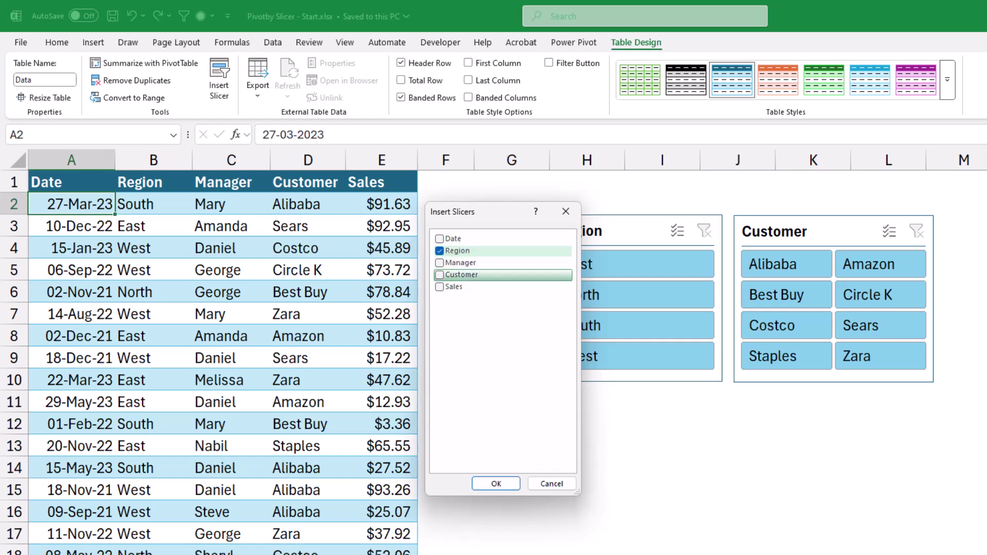
key("space")
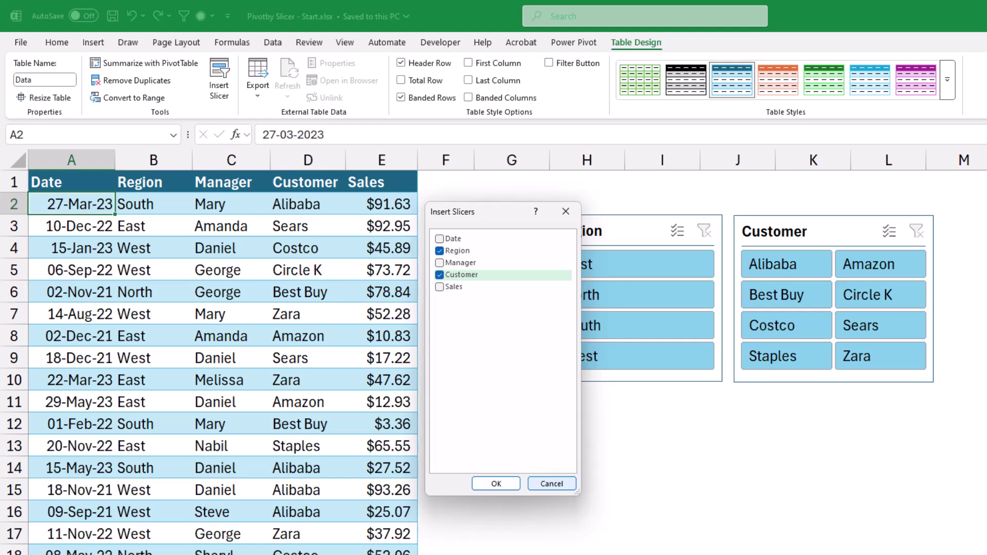
left_click(551, 483)
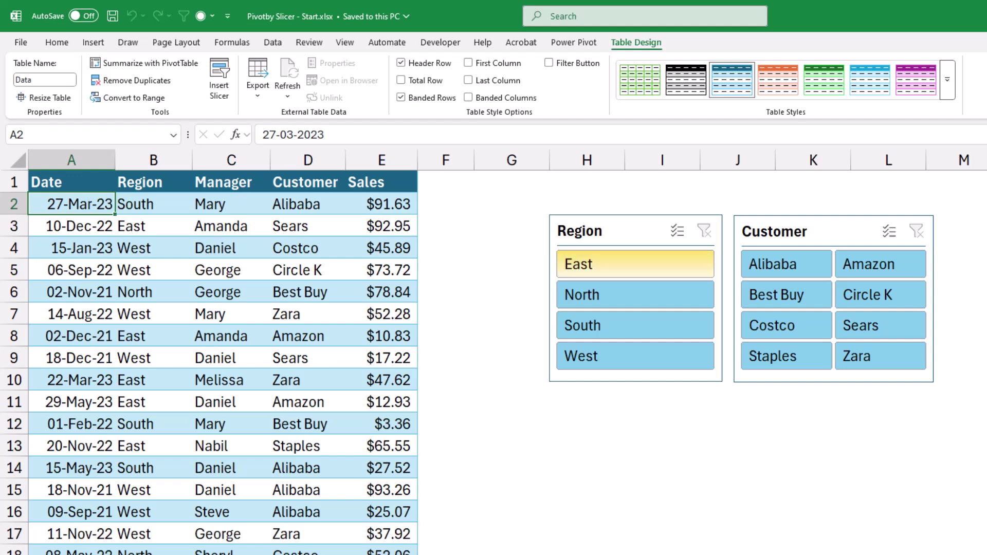
left_click(635, 264)
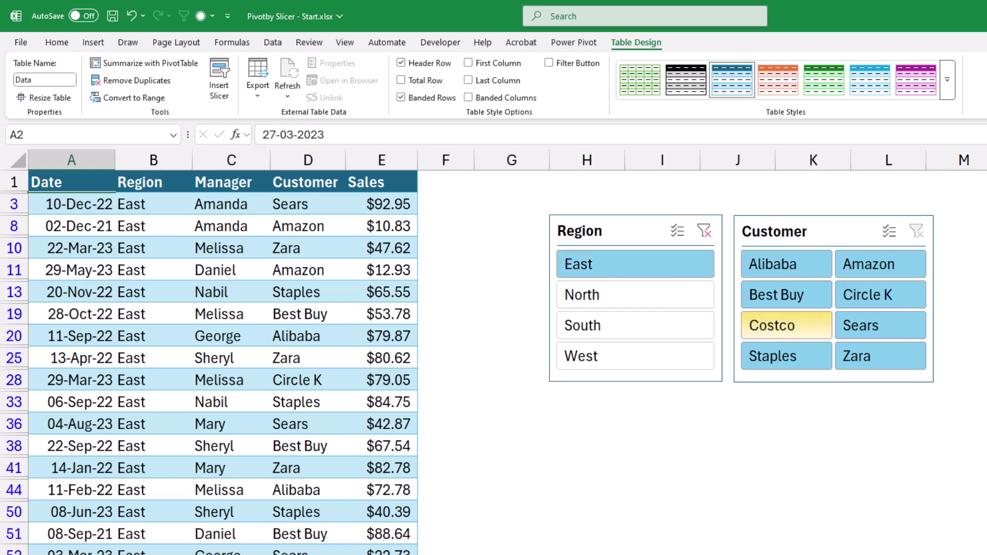
left_click(786, 325)
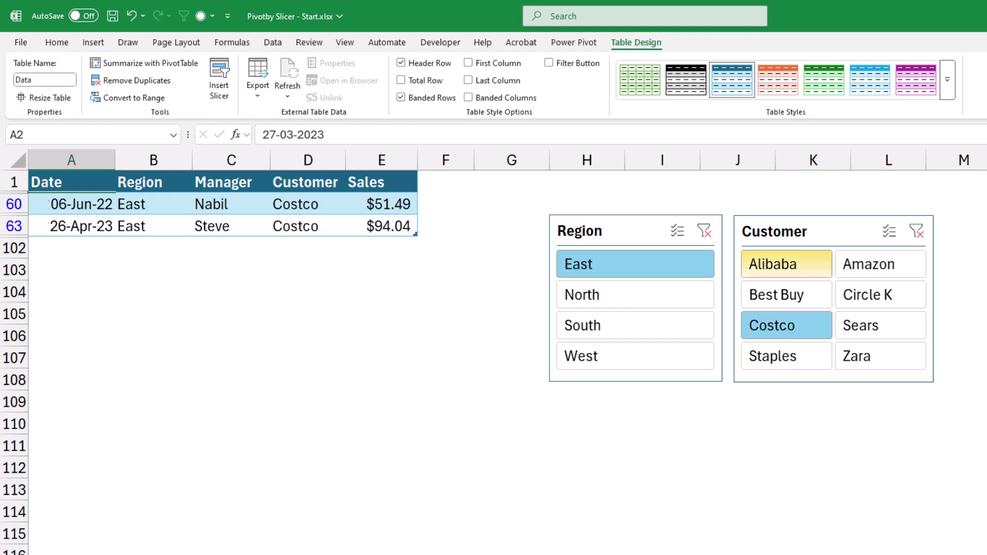
left_click(786, 264, "ctrl")
left_click(880, 263, "ctrl")
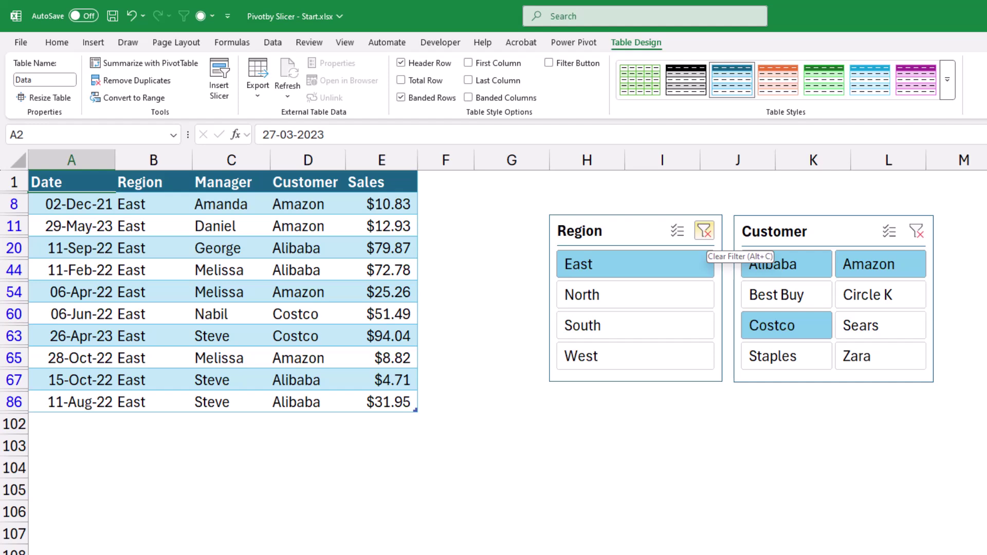
left_click(704, 231)
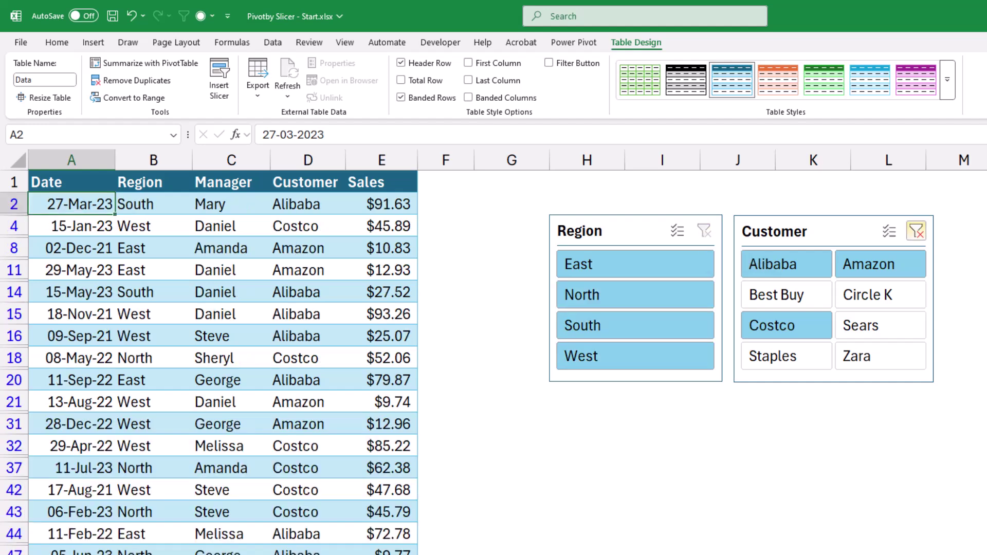
left_click(916, 230)
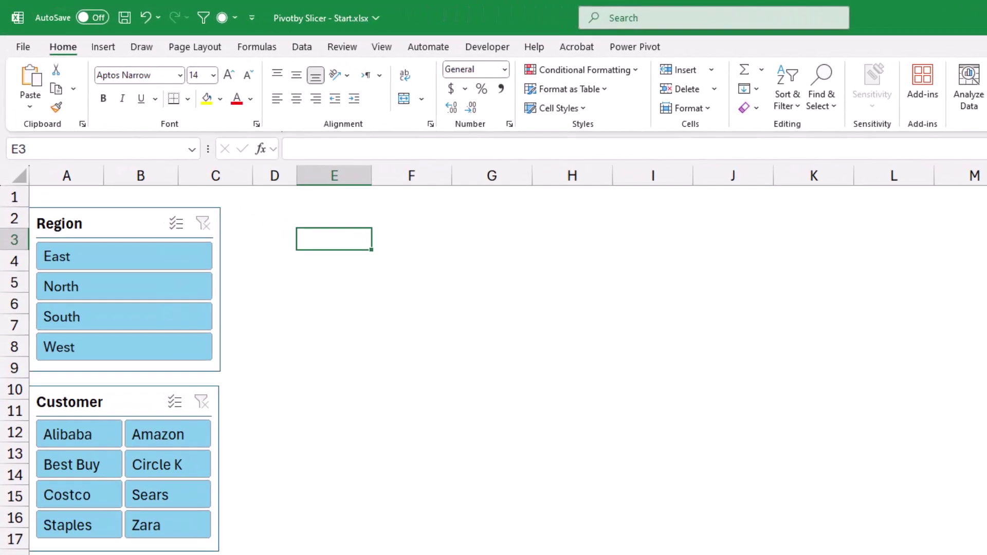
In E3, start =PIVOTBY(Data[Region],Data[Customer],Data[Sales], using autocomplete for each reference.
type("=piv")
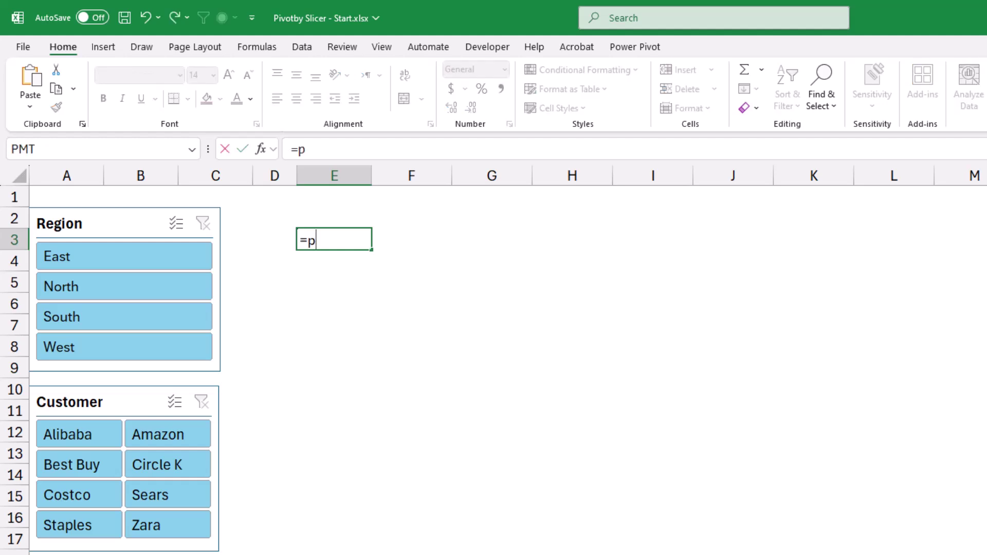
key("Tab")
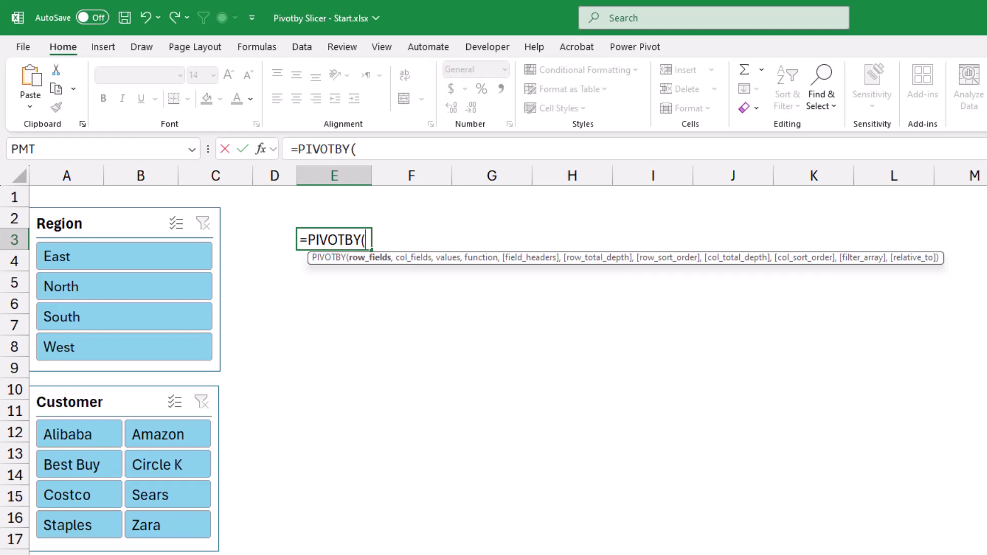
type("Data[")
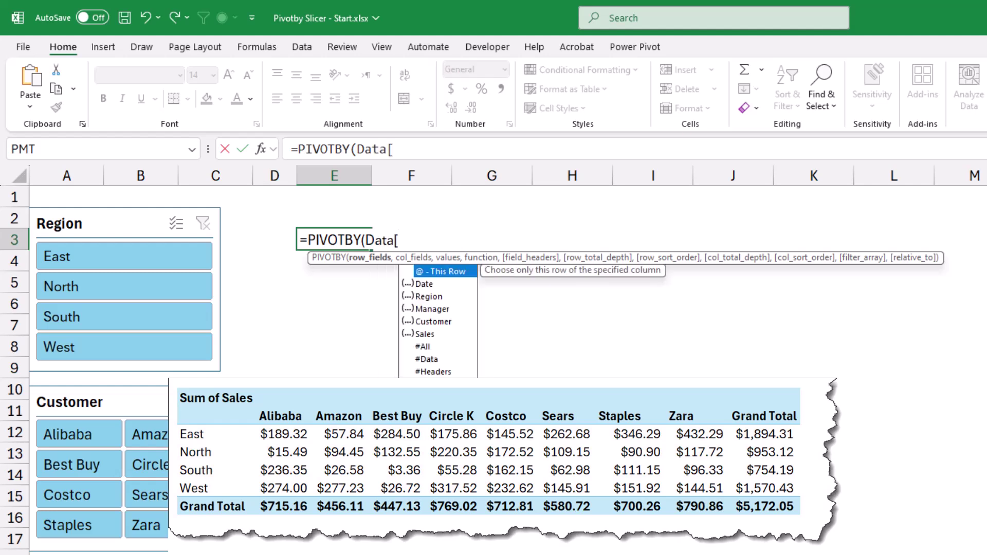
type("R")
key("Tab")
type("]")
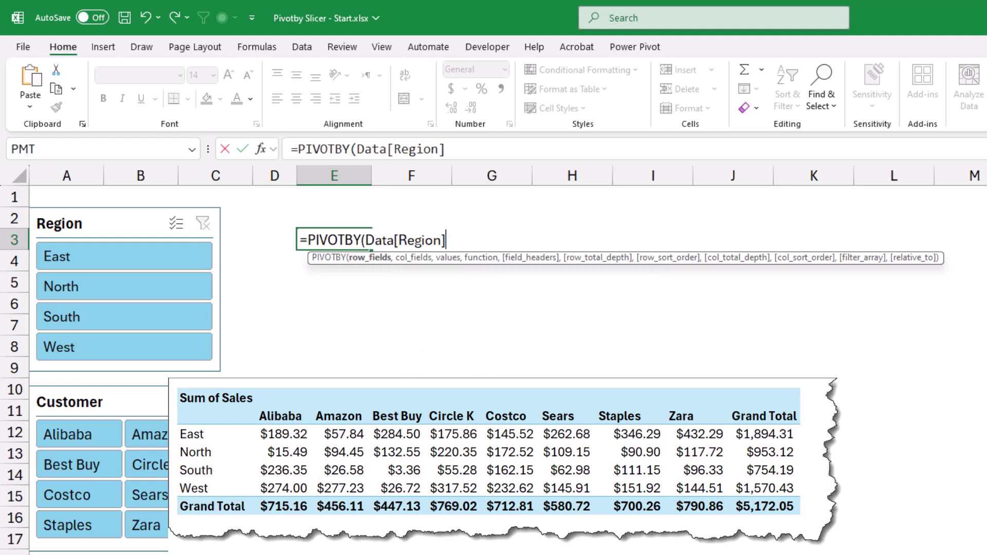
type(",")
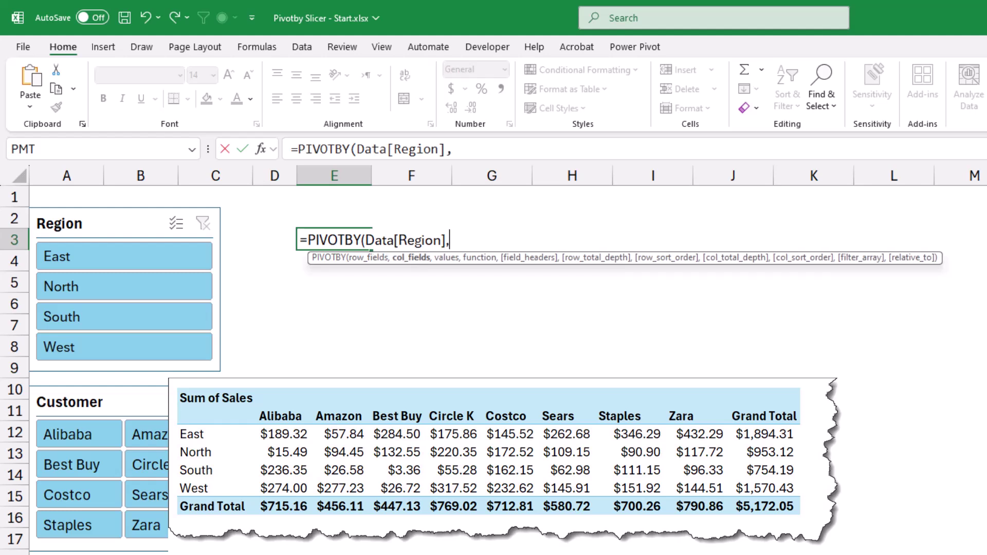
type("Data[Customer")
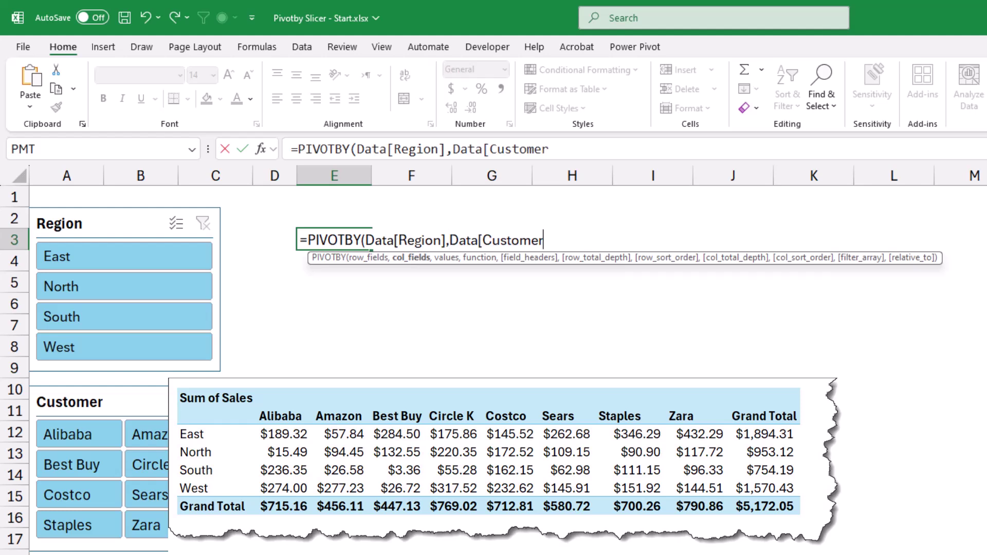
type("],")
type("da")
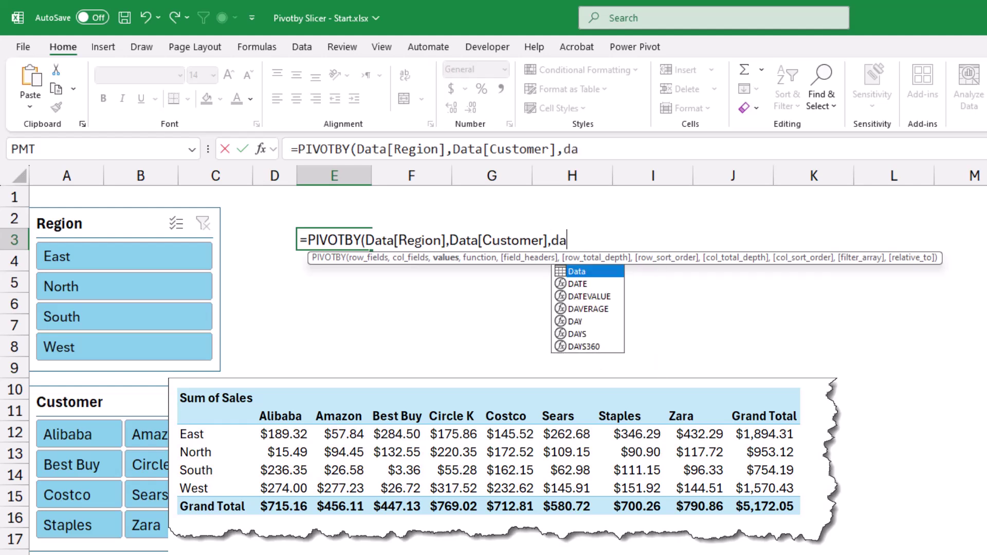
key("Tab")
type("[")
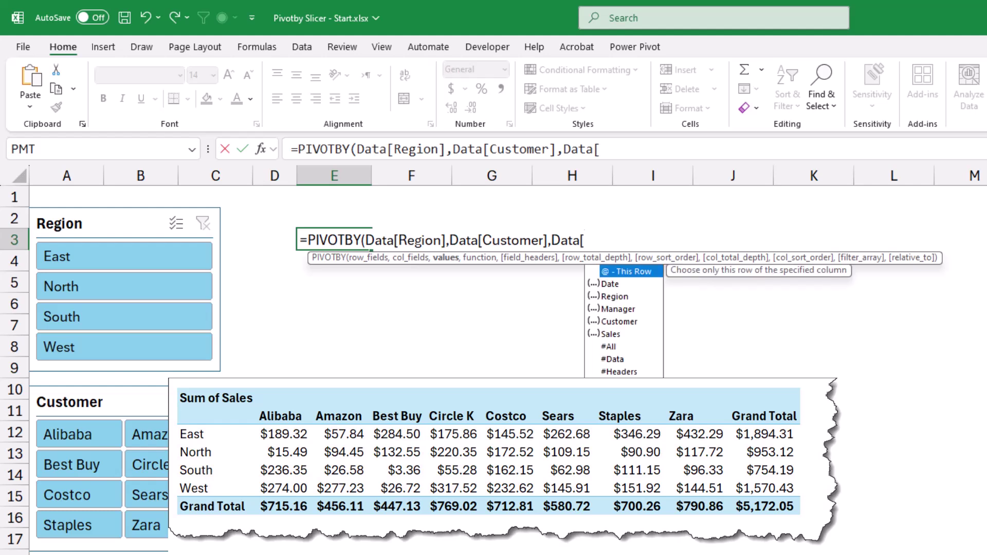
type("sa")
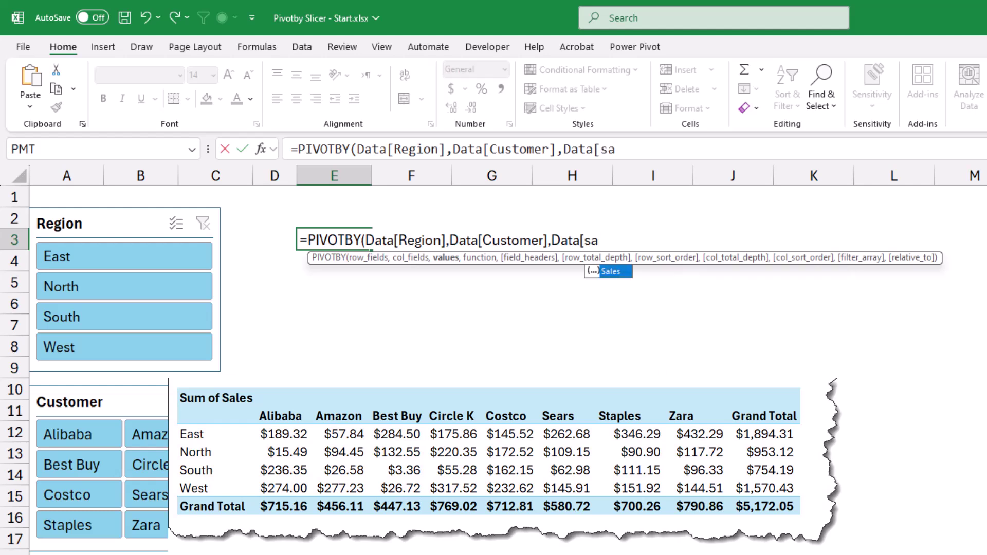
key("Tab")
type("],")
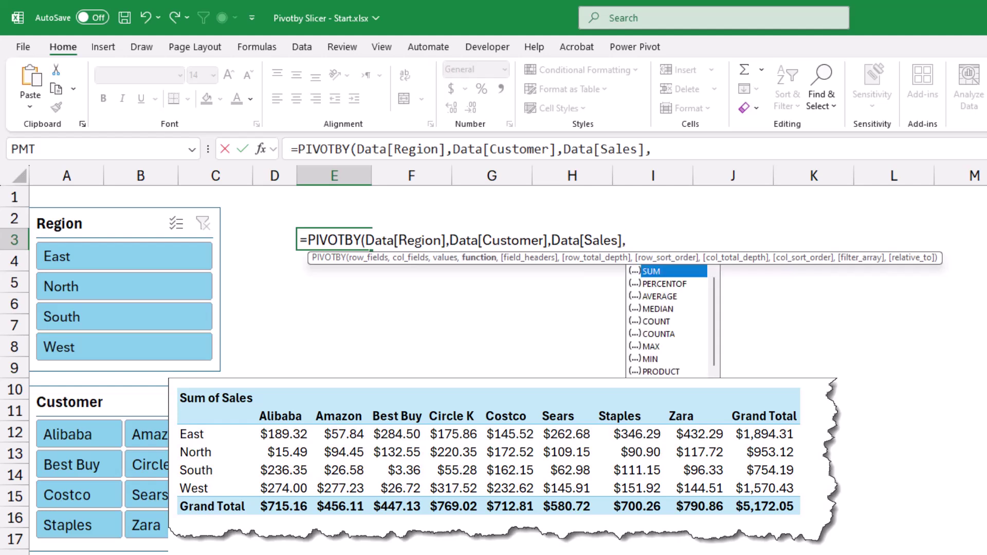
Choose SUM as the aggregation and type the remaining arguments 0 and 1,1,1,1.
key("Tab")
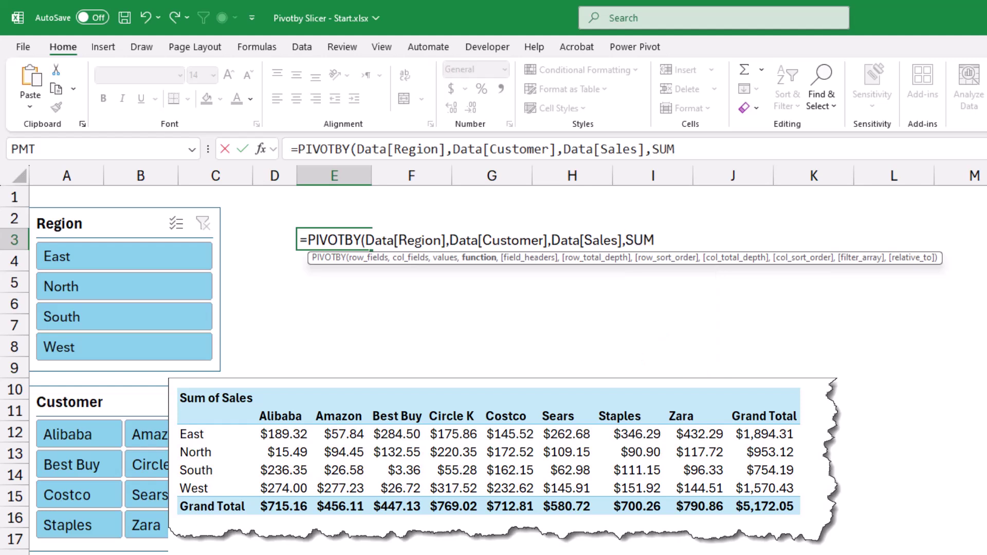
type(",")
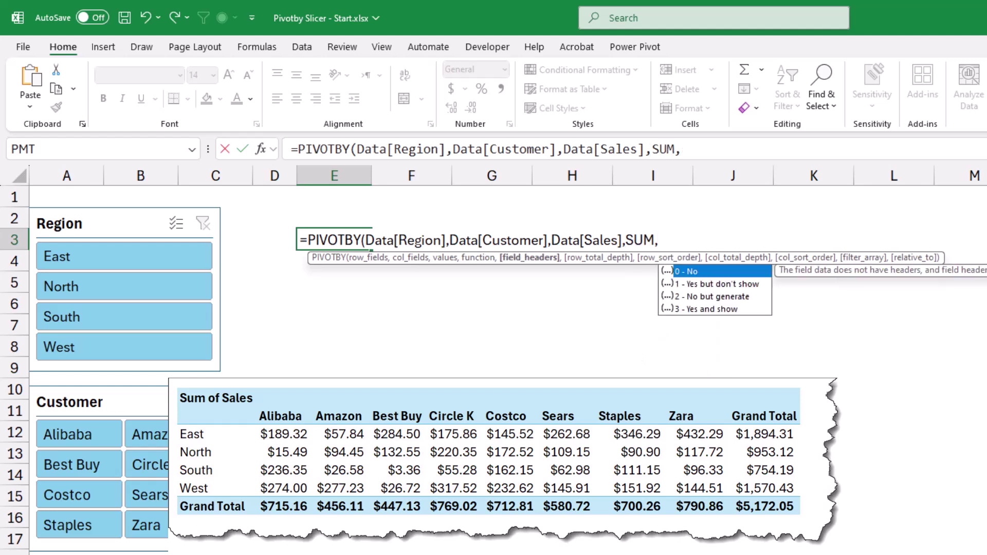
type("0,")
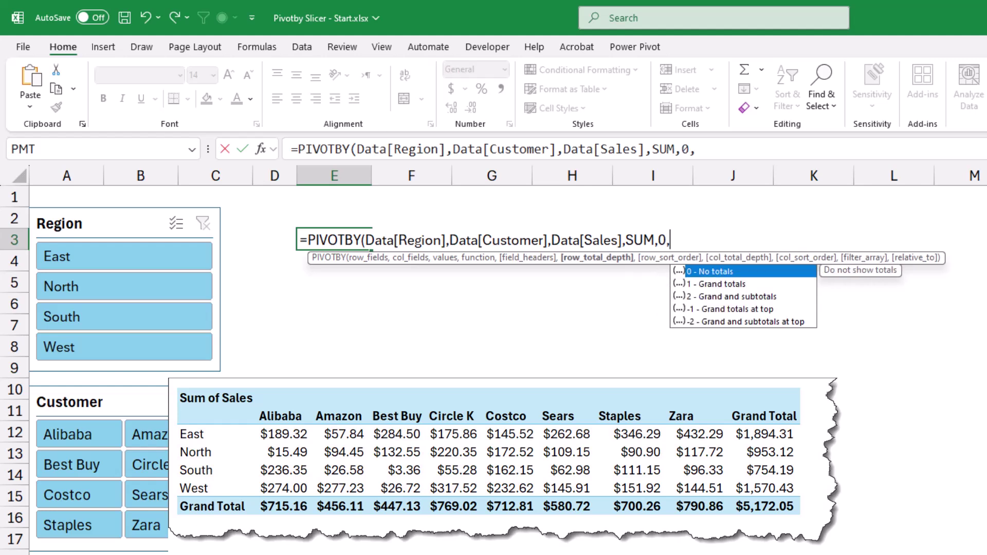
type("1,")
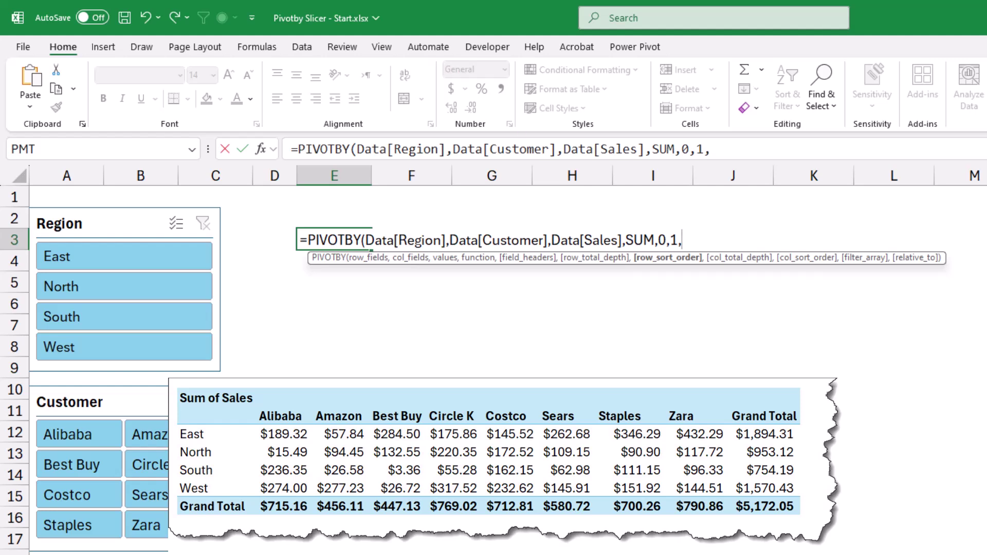
type("1,")
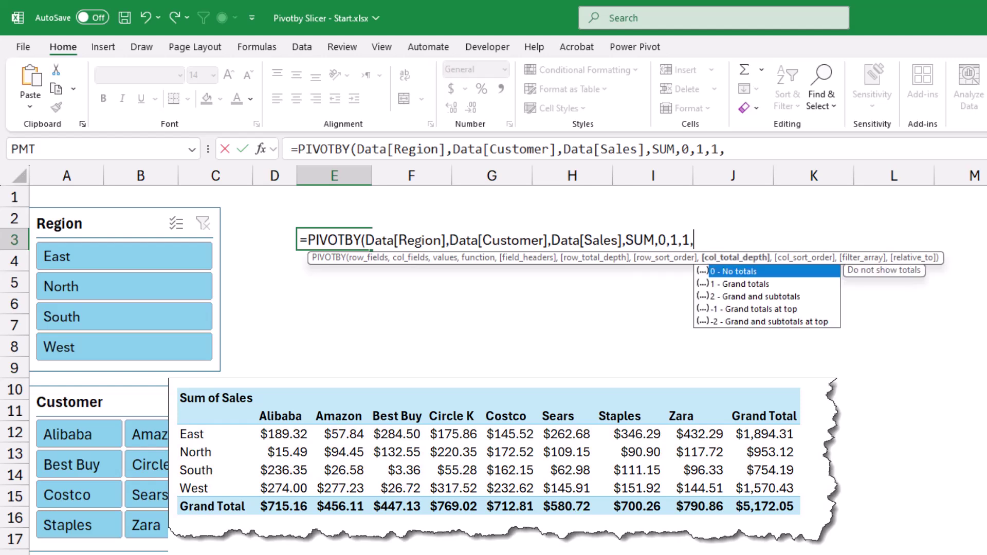
type("1")
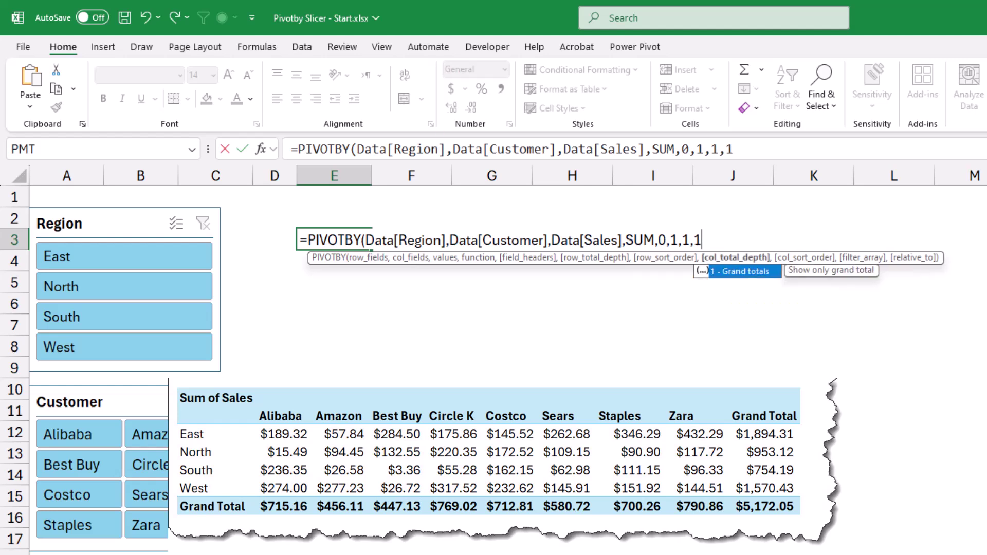
type(",")
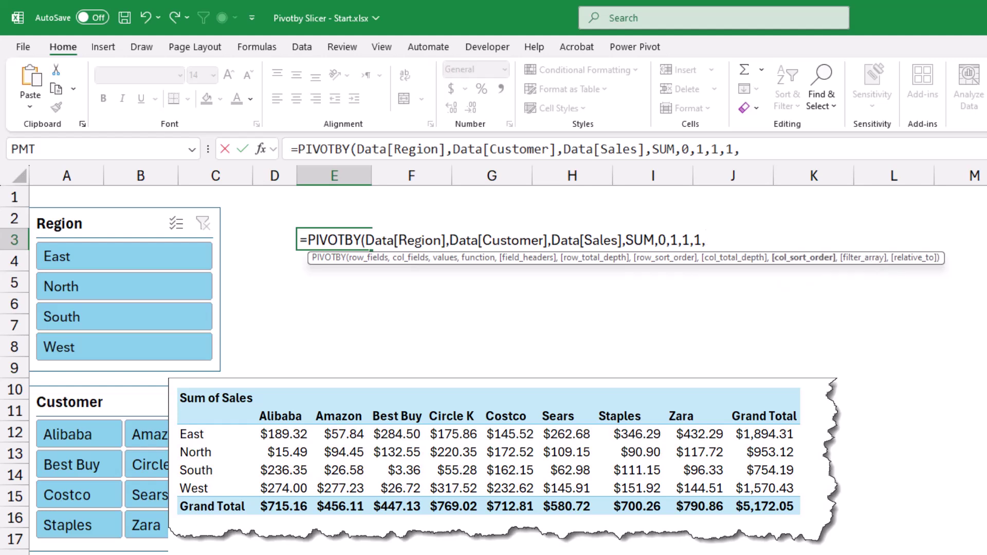
type("1")
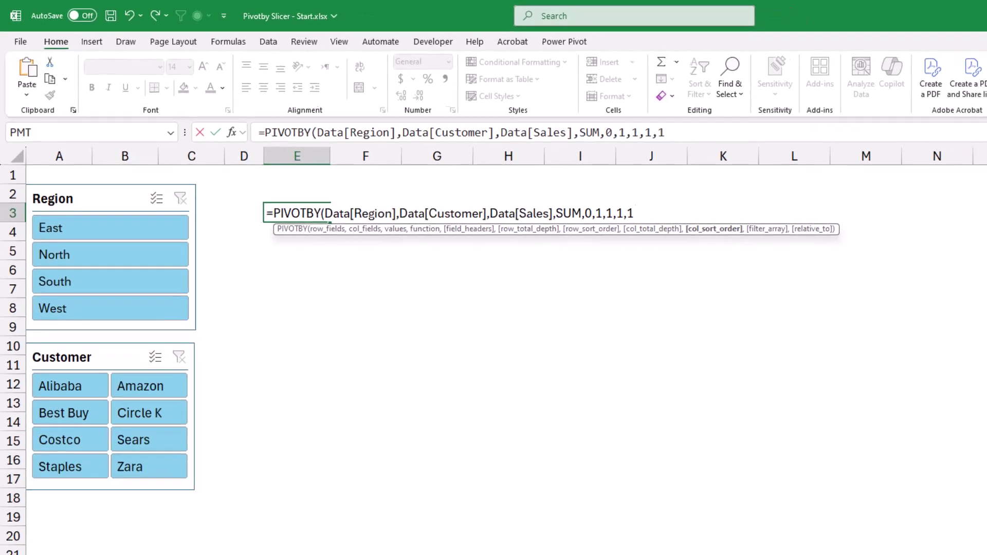
Close and enter the PIVOTBY formula, then try the East and West region slicer filters.
type(")")
key("Return")
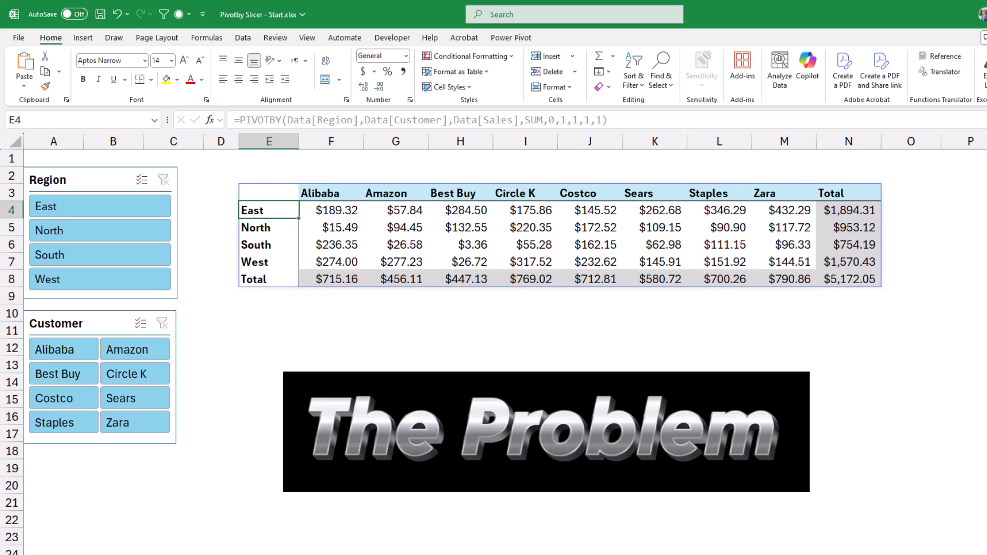
left_click(100, 206)
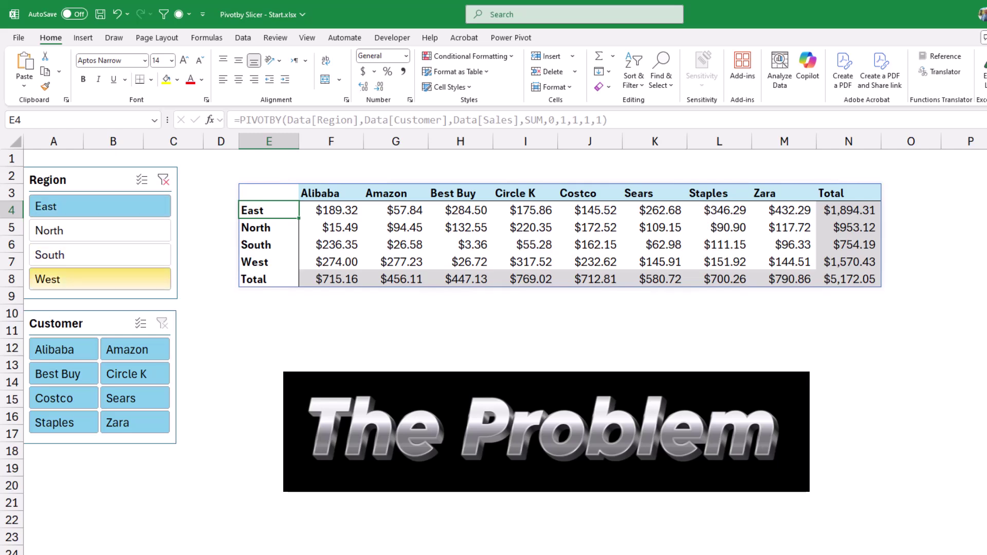
left_click(100, 279)
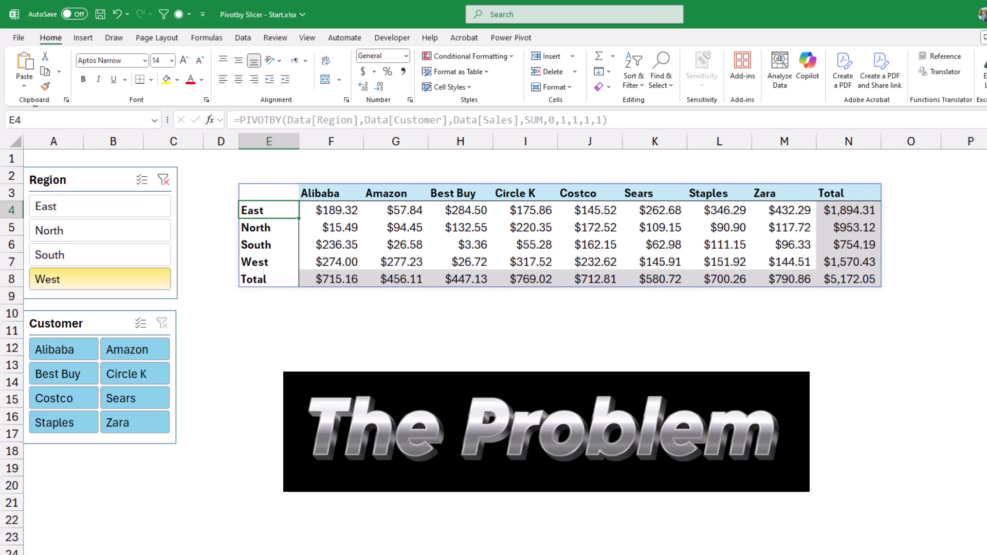
left_click(98, 206, "shift")
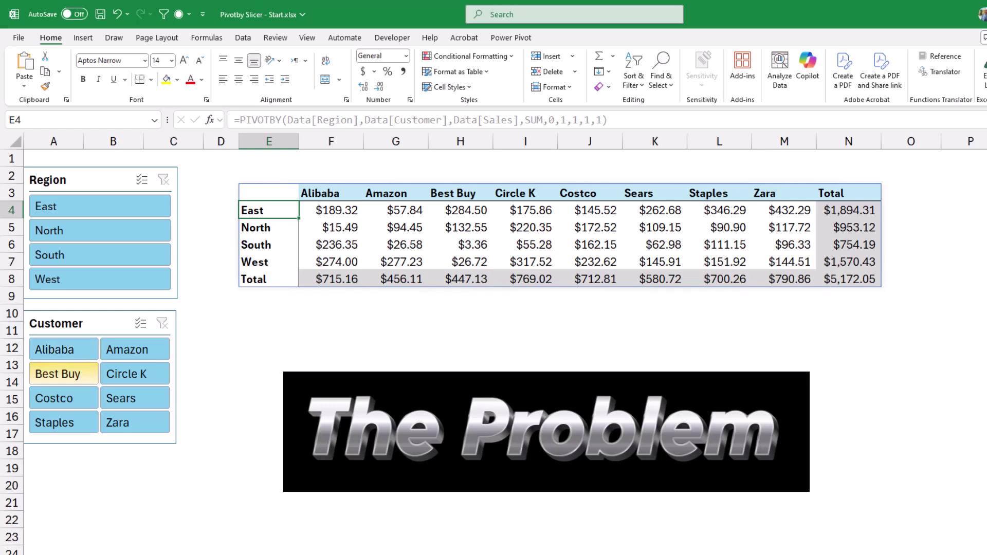
Try the Amazon and Costco customer slicer filters, then clear the customer filter.
left_click(135, 349)
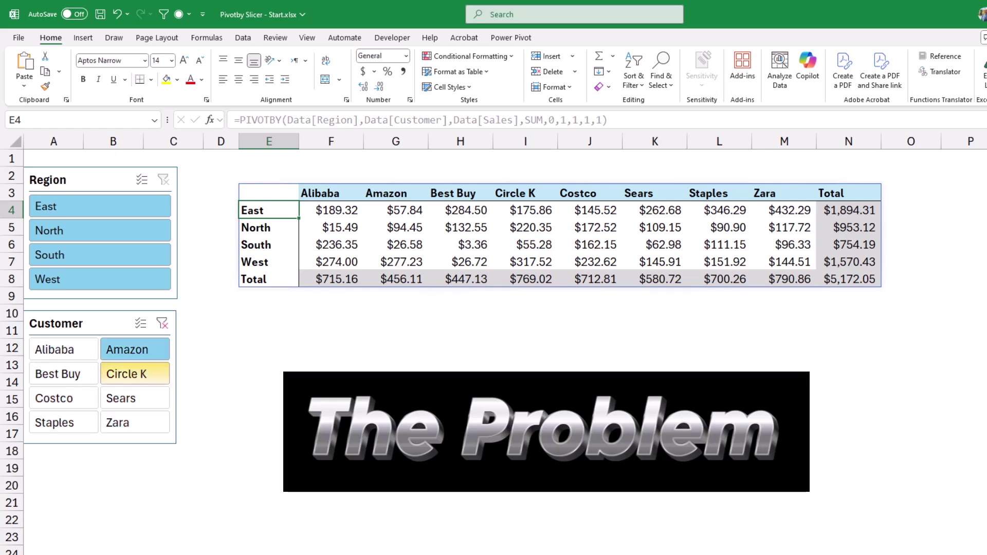
left_click(64, 399)
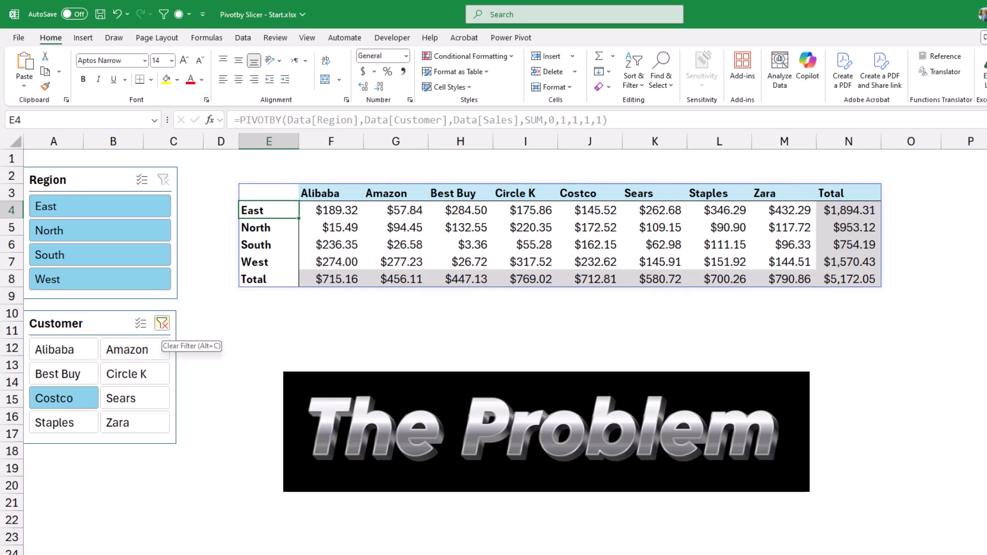
left_click(162, 323)
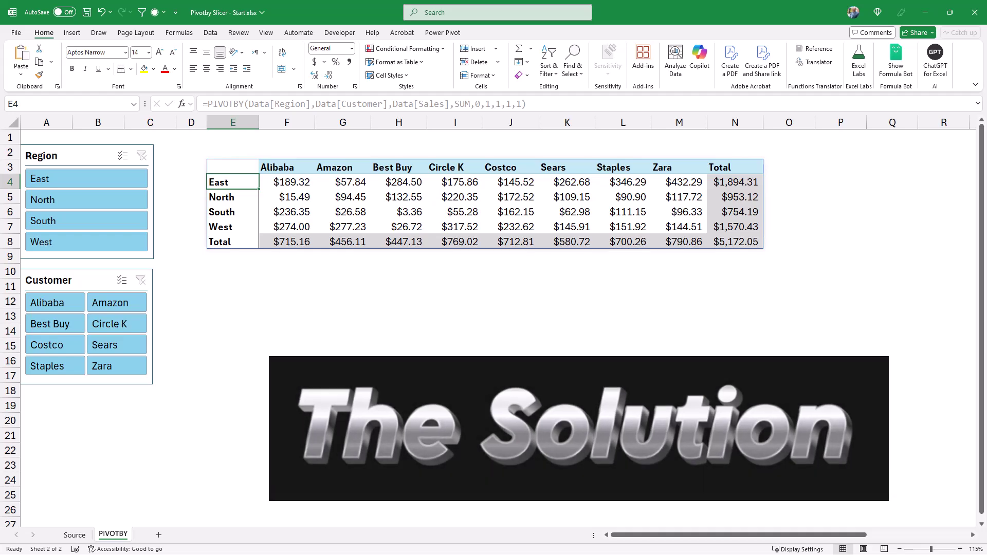
On the Source sheet, add a Slicer header in F1 to extend the table.
key("ctrl+Page_Up")
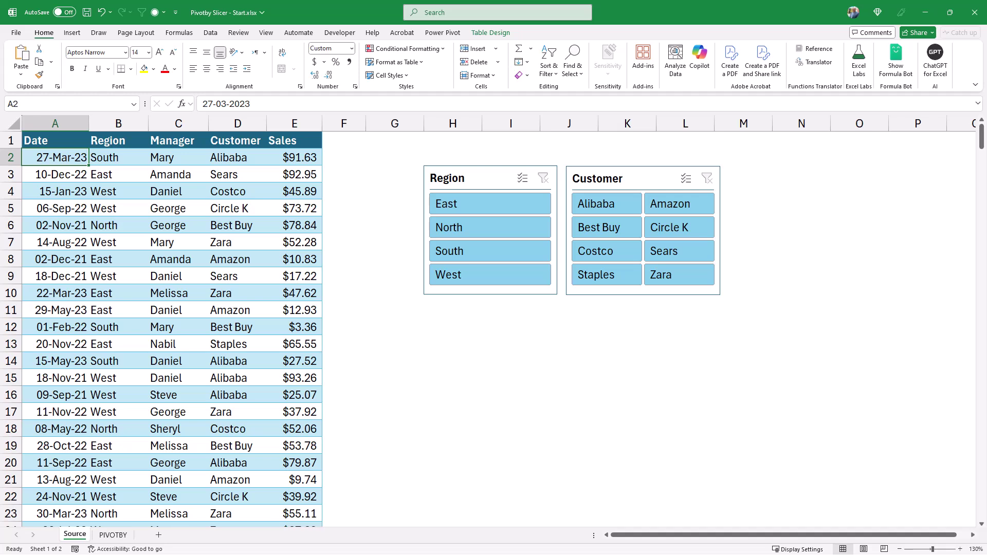
left_click(344, 140)
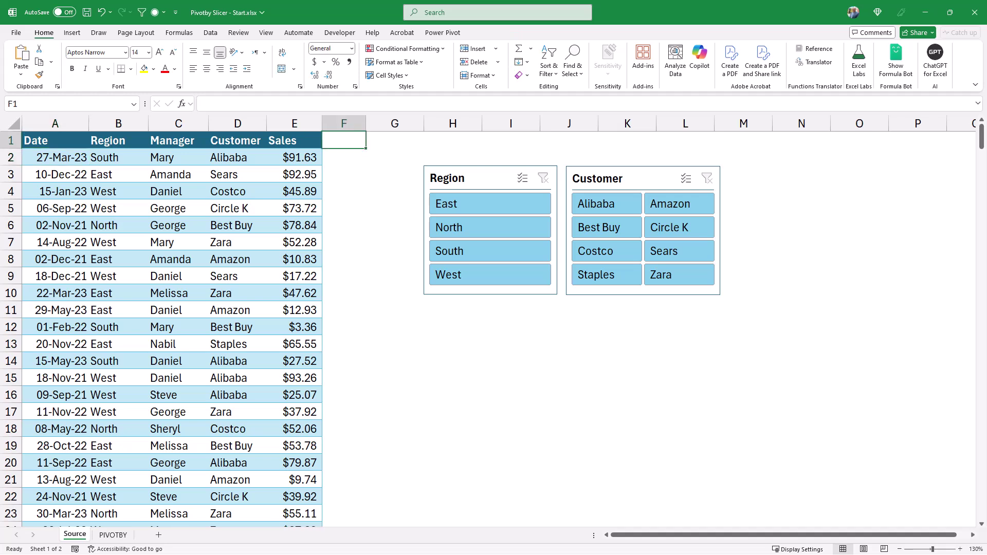
type("Slicer")
key("Return")
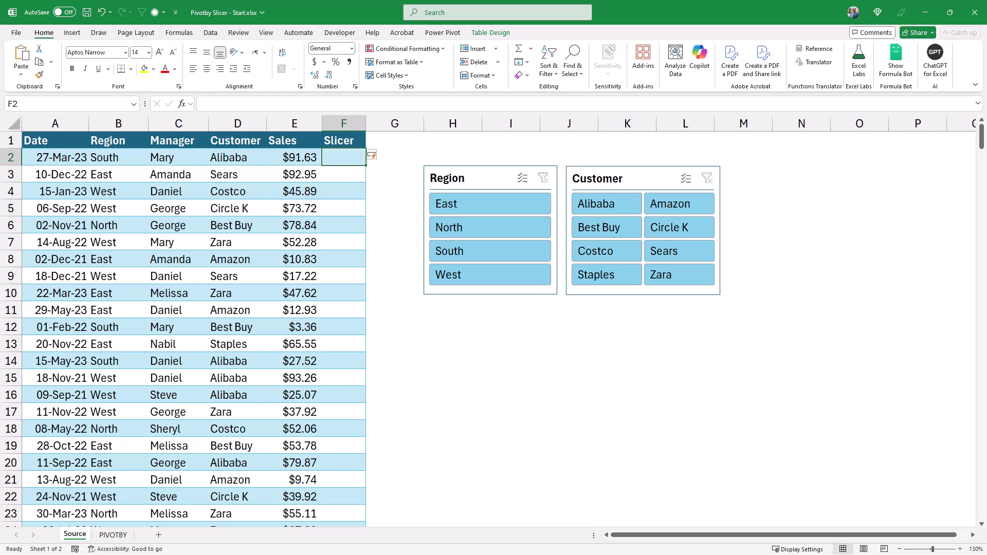
type("=subt")
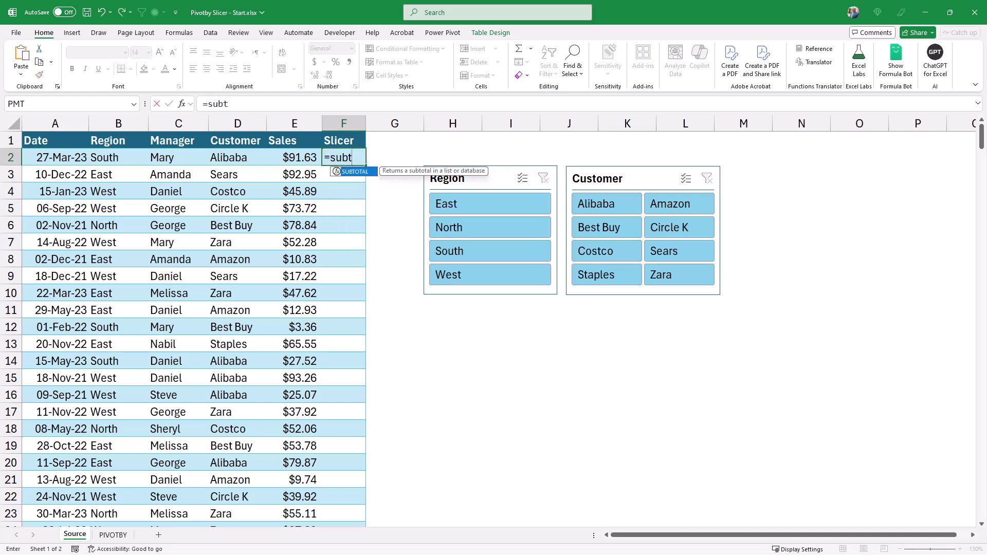
key("Tab")
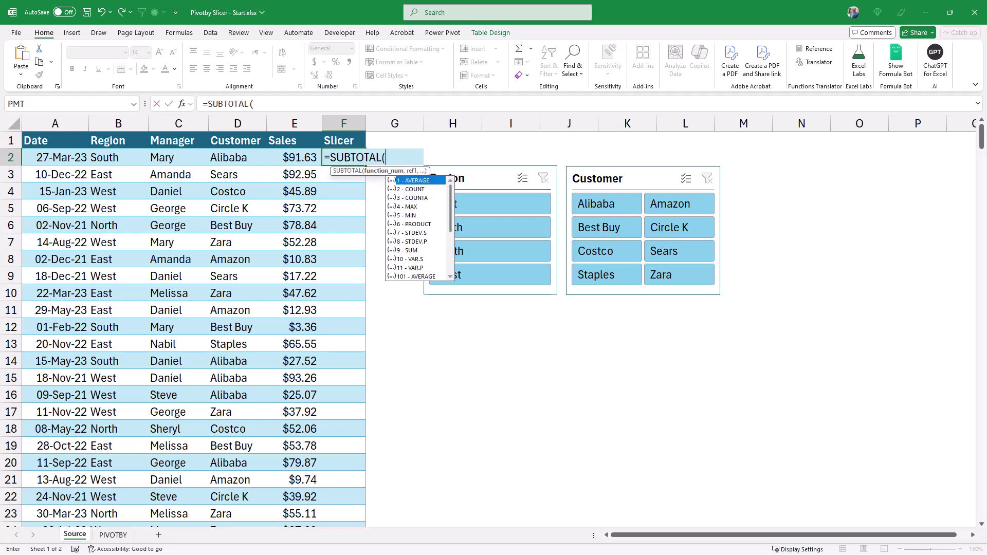
scroll(416, 228, "down", 2)
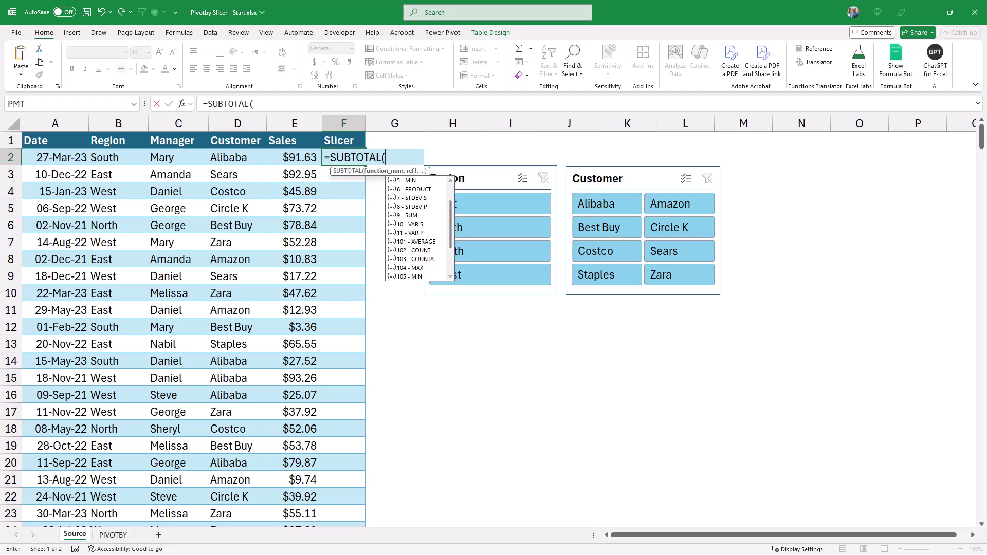
left_click(417, 259)
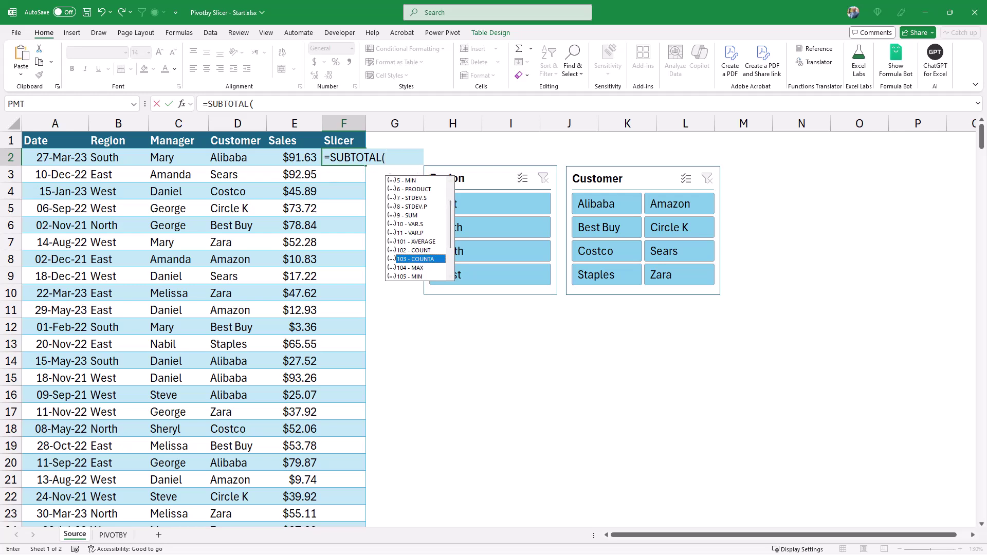
key("Tab")
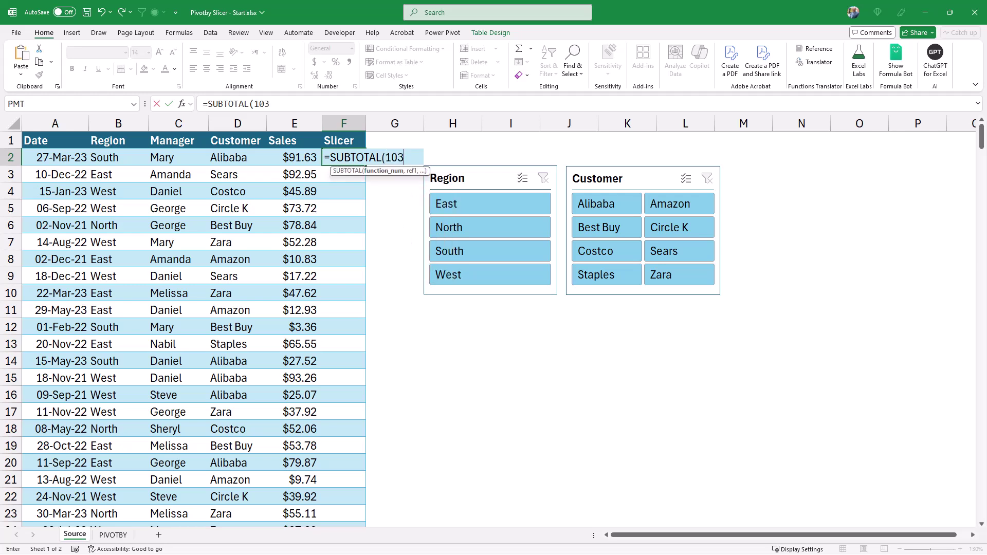
type(",")
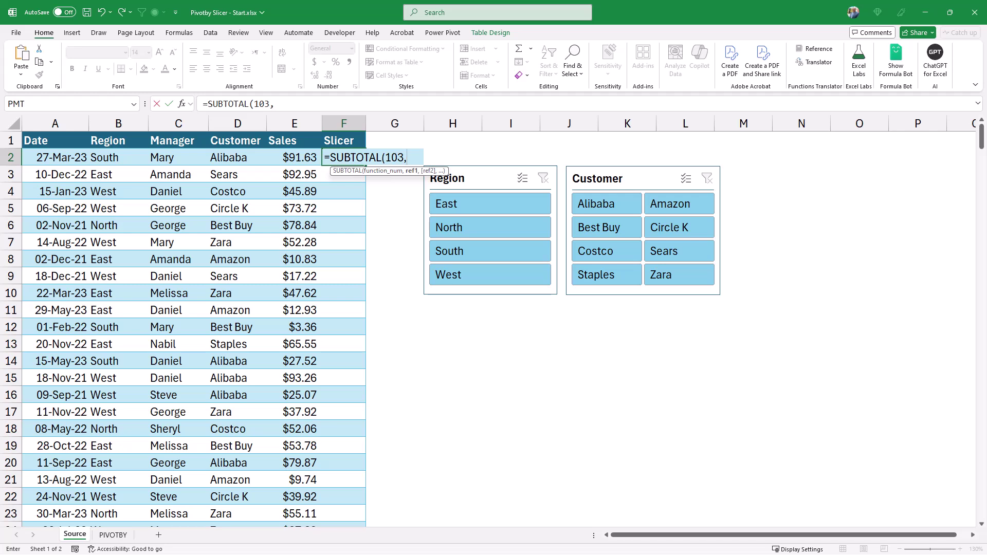
key("Left")
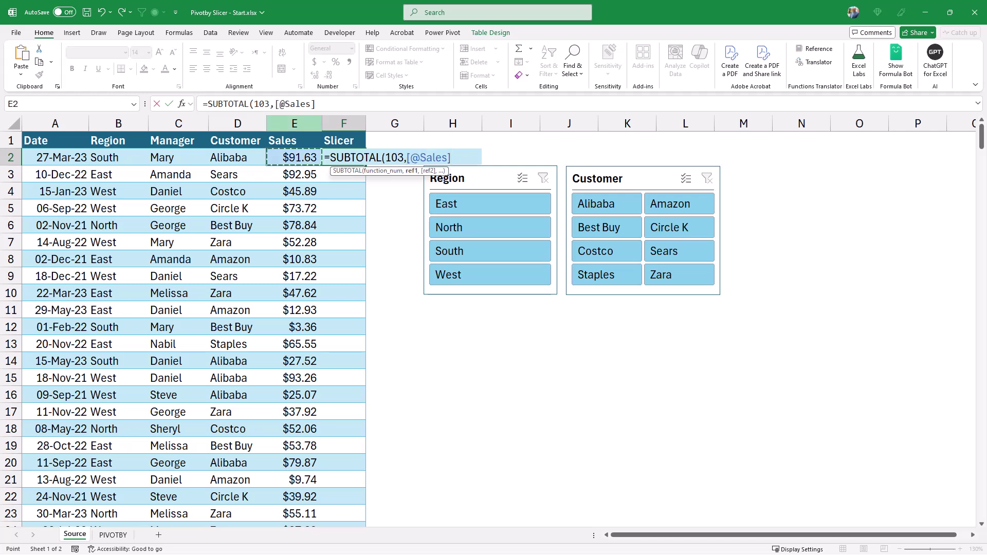
type(")")
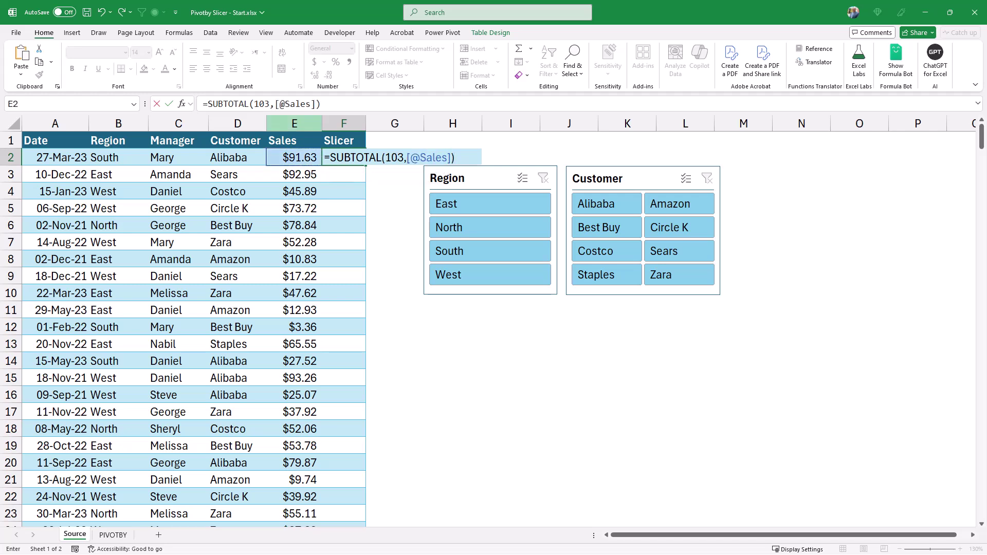
key("Return")
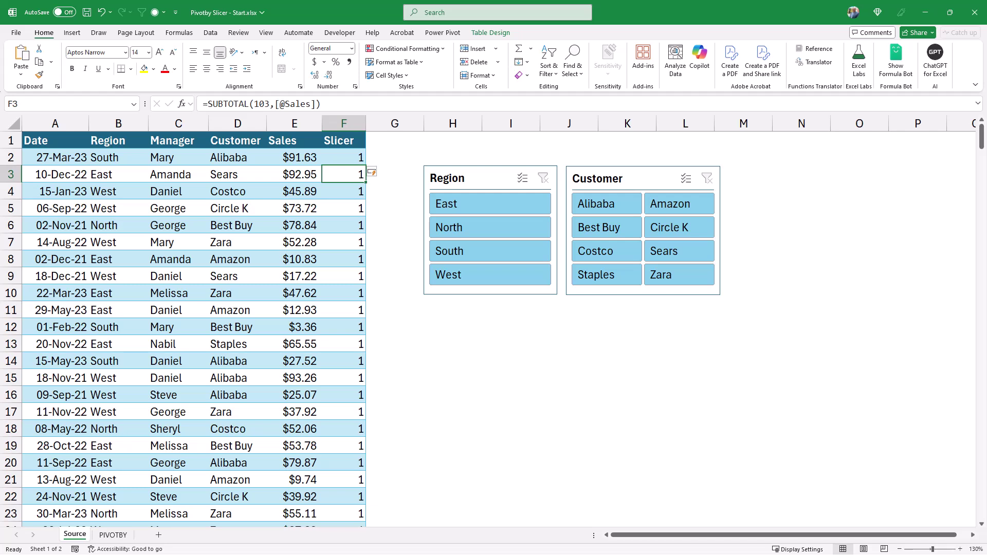
Enter =COUNTIF(Data[Slicer],1) in H1, which counts 100 rows.
left_click(452, 140)
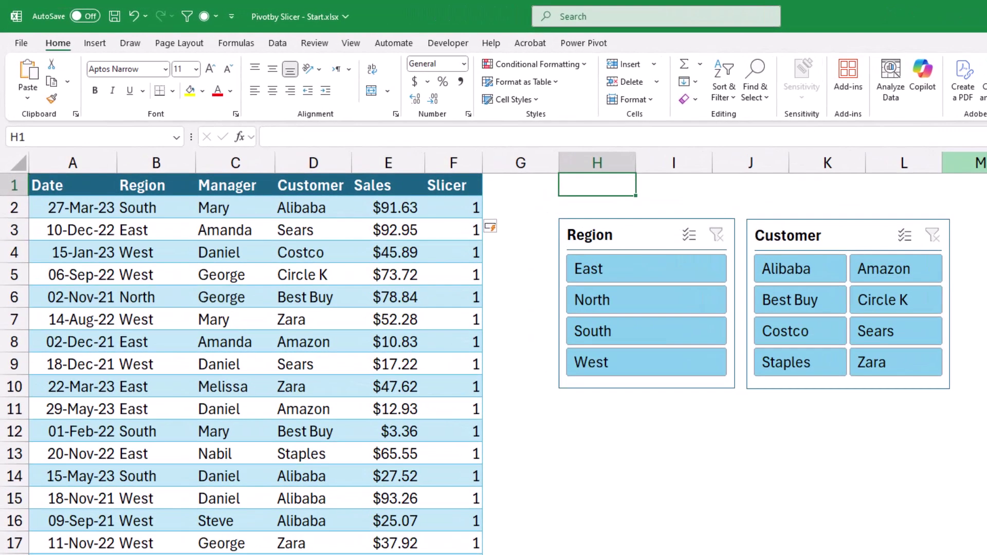
type("=count")
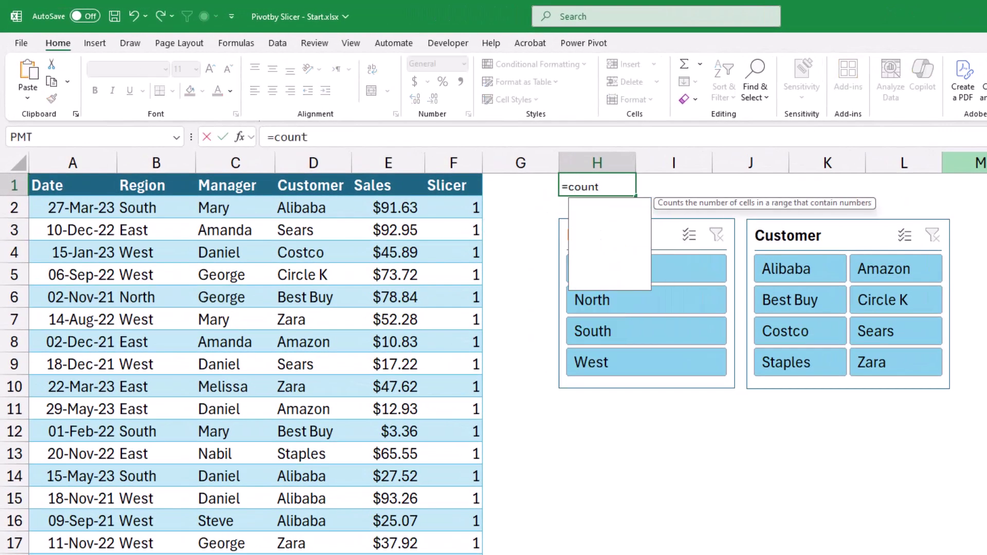
type("if(")
left_click(453, 176)
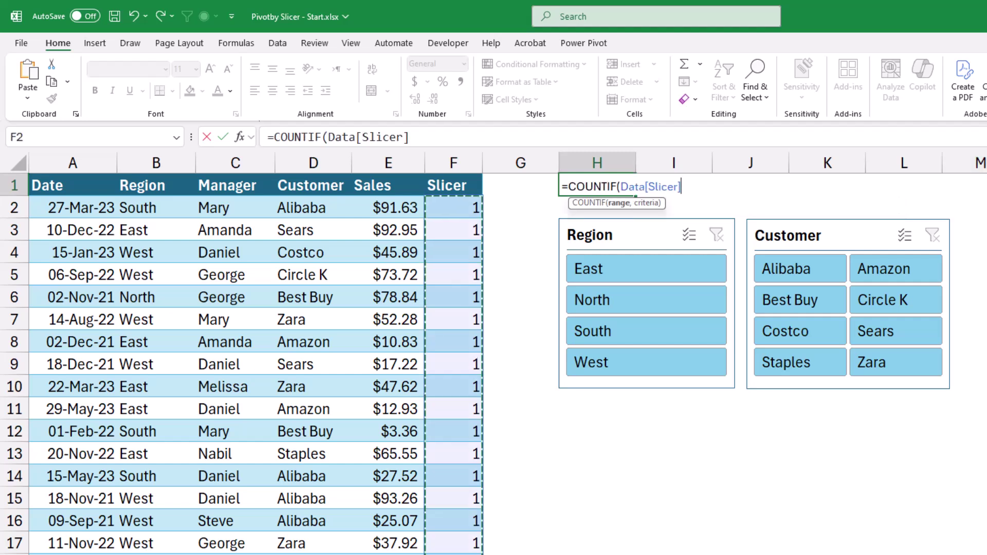
type(",")
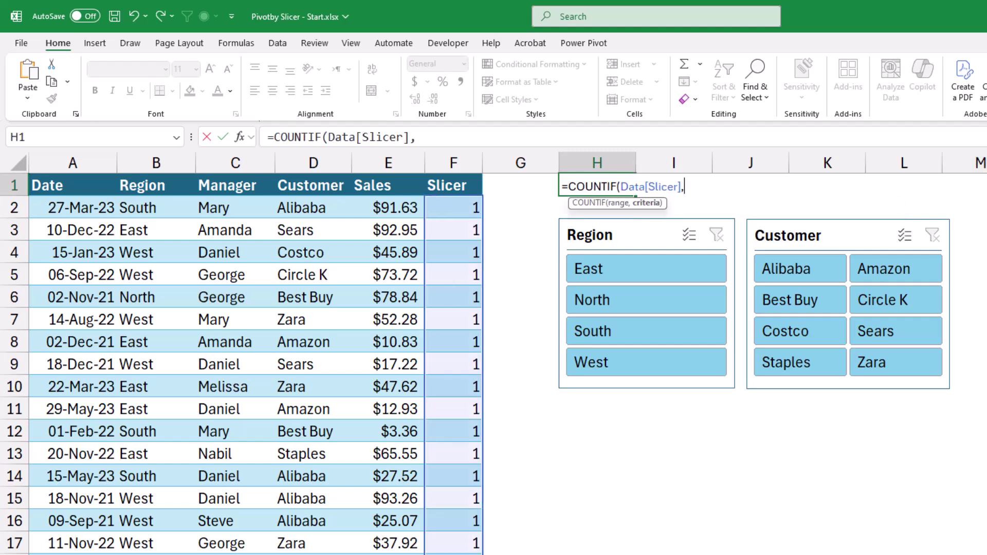
type("1)")
key("Return")
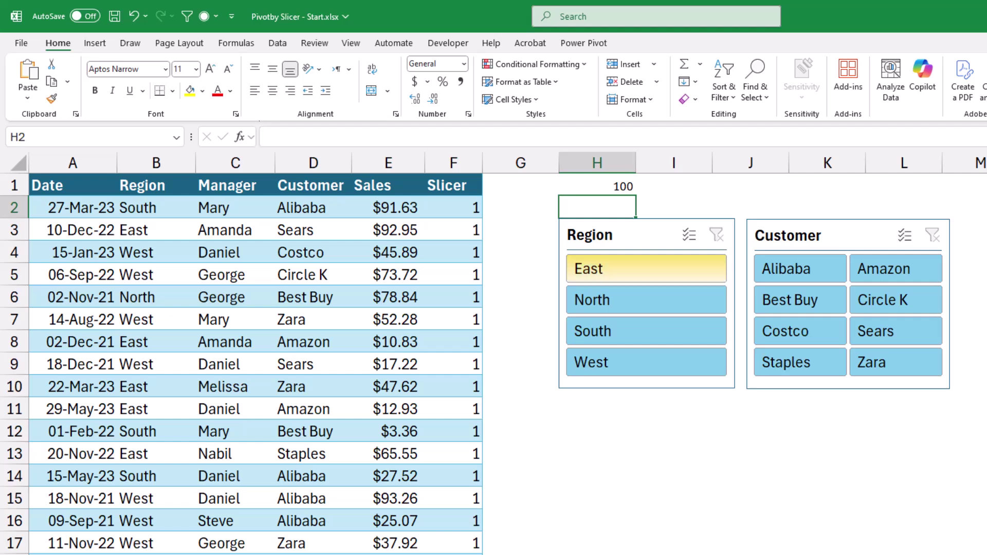
left_click(646, 269)
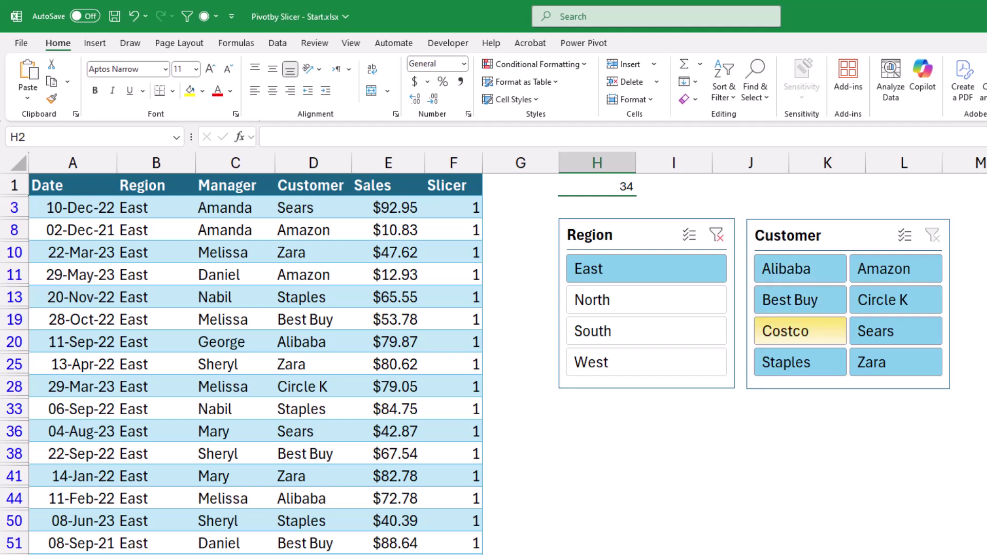
left_click(800, 330)
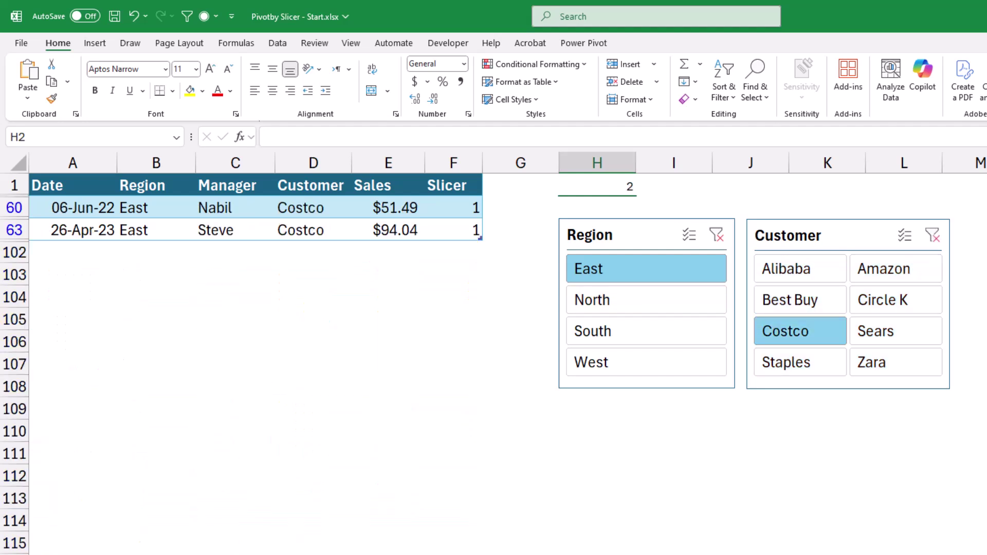
left_click(800, 268, "ctrl")
left_click(895, 268, "ctrl")
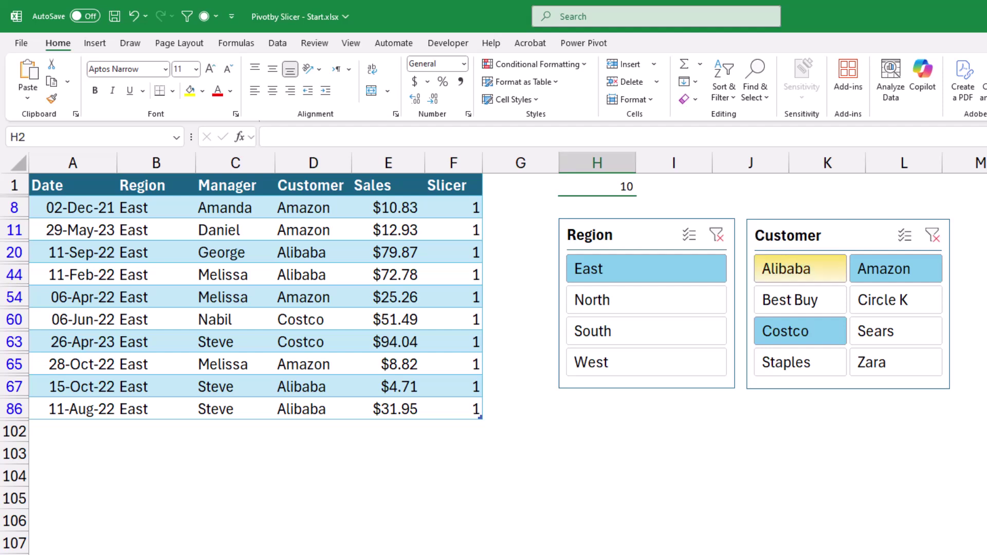
left_click(771, 235)
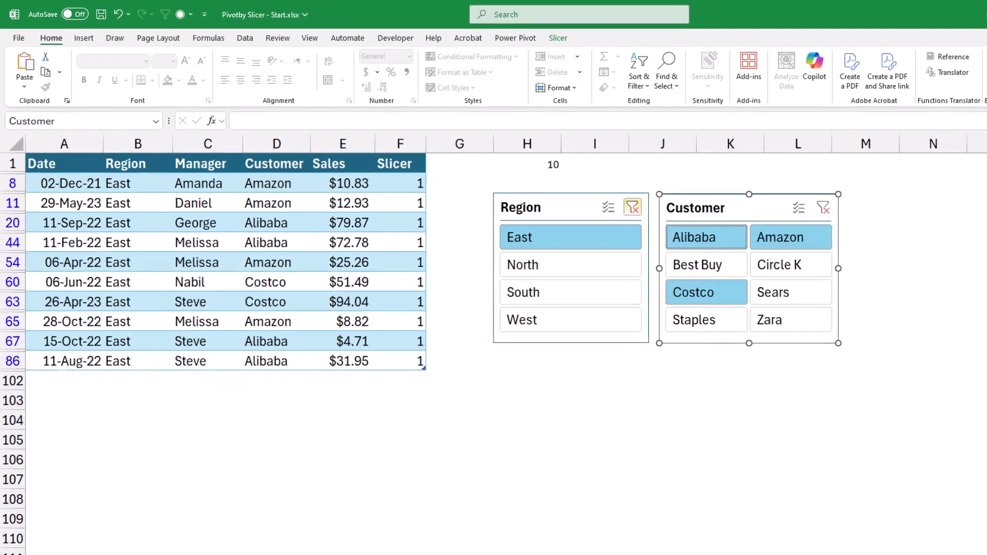
left_click(633, 207)
left_click(823, 208)
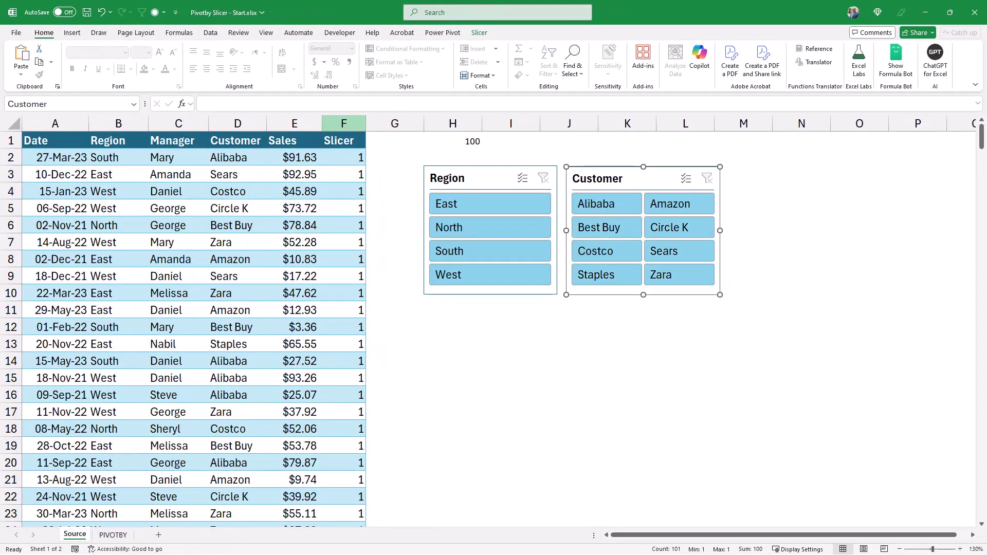
Hide column F, the Slicer helper column, on the Source sheet.
right_click(347, 124)
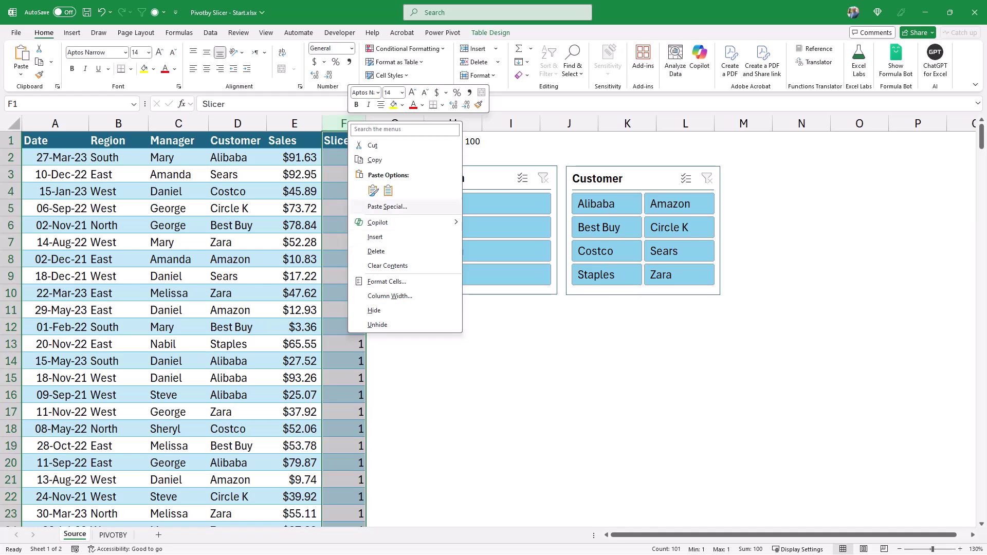
left_click(374, 310)
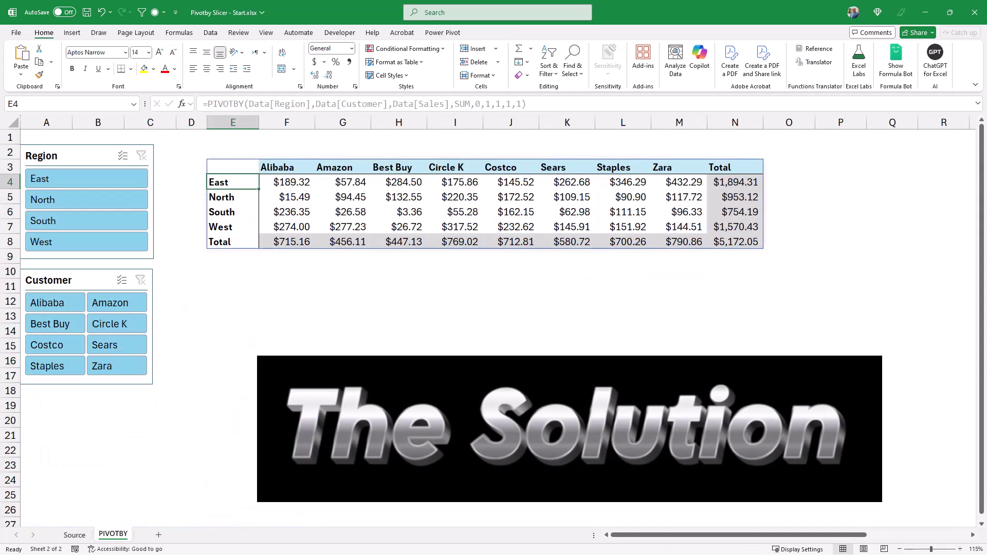
Add the filter argument Data[Slicer]=1 to the end of the PIVOTBY formula in E3.
left_click(233, 167)
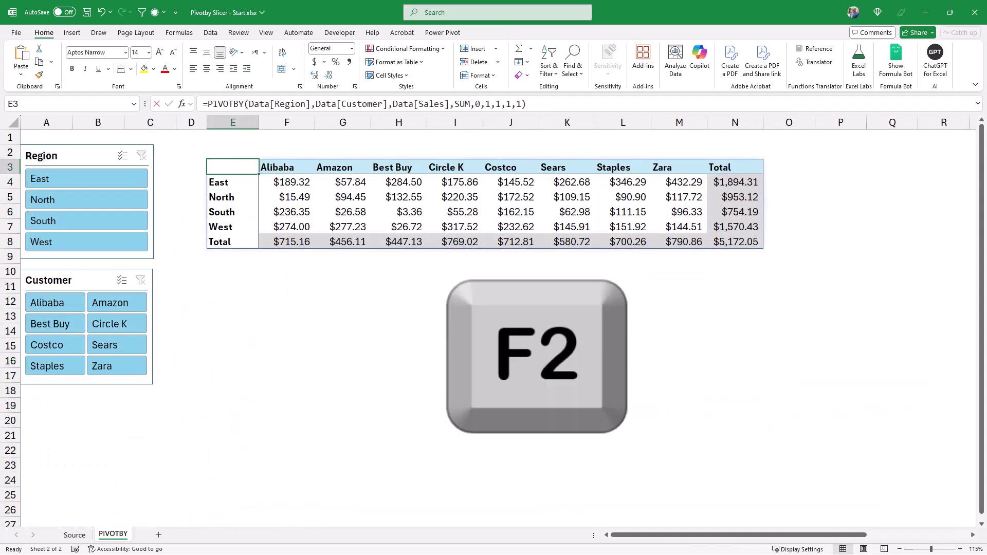
key("F2")
left_click(525, 104)
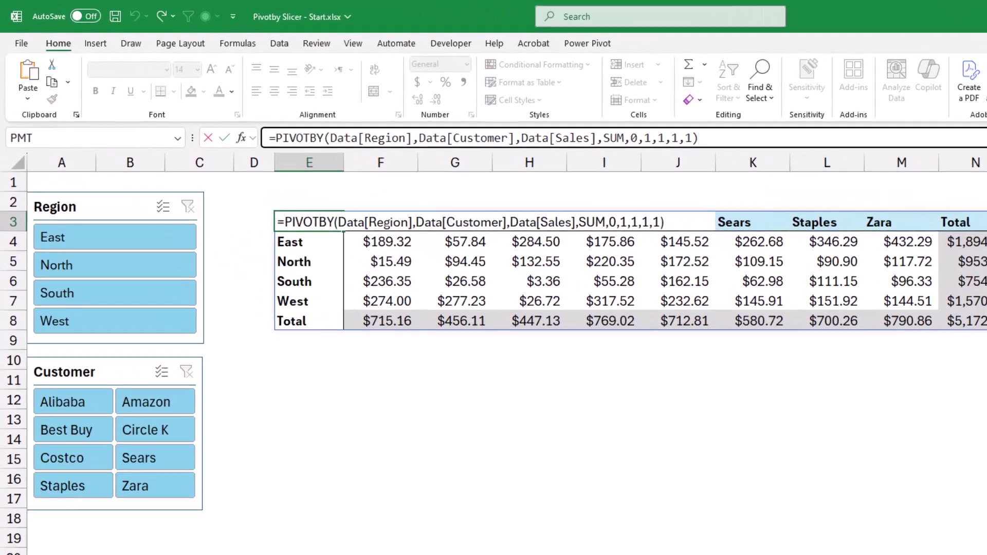
key("BackSpace")
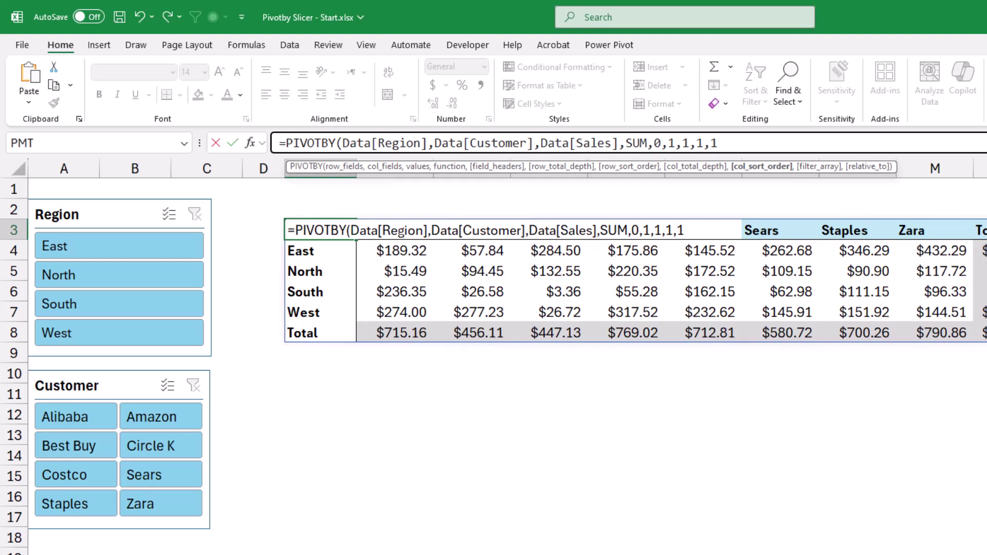
type(",")
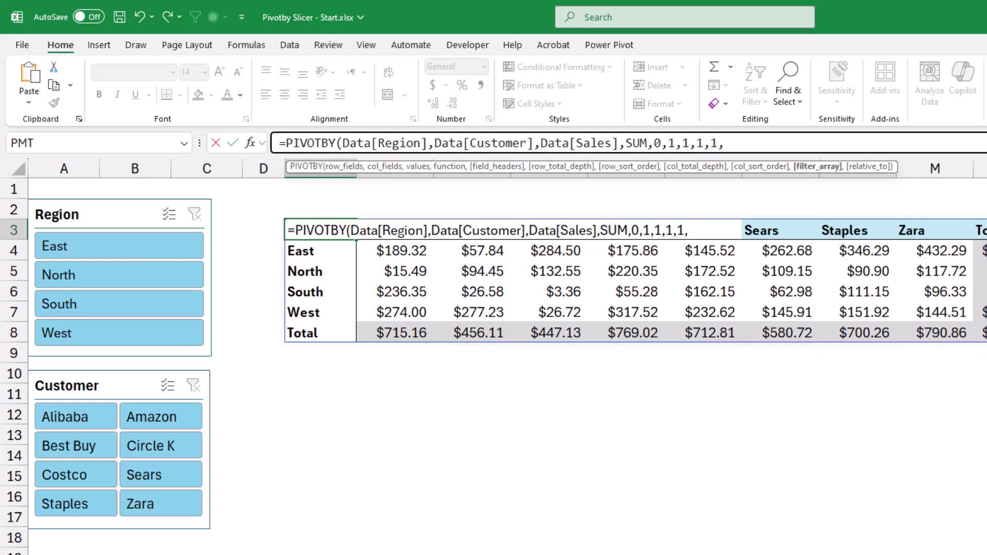
type("dat")
key("Tab")
type("[")
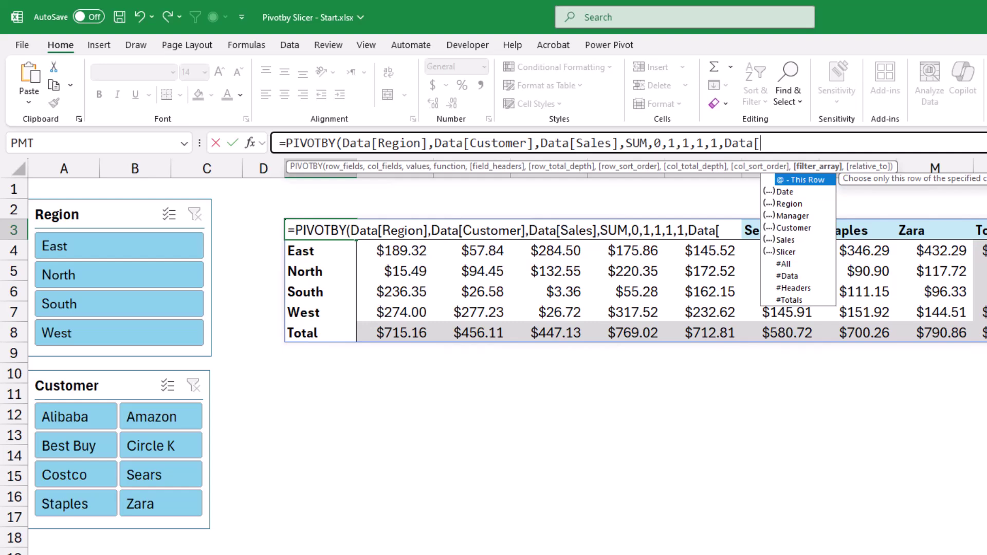
type("sl")
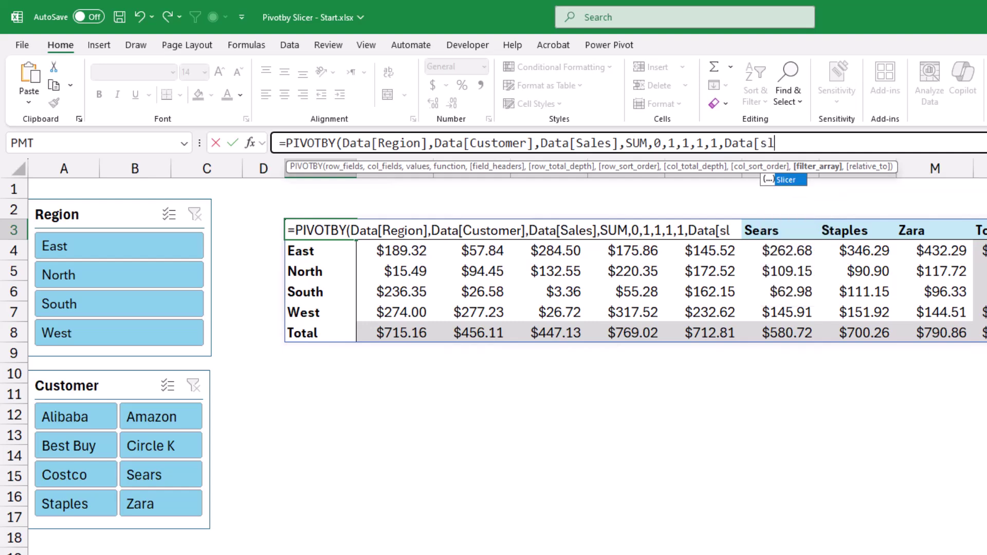
key("Tab")
type("]")
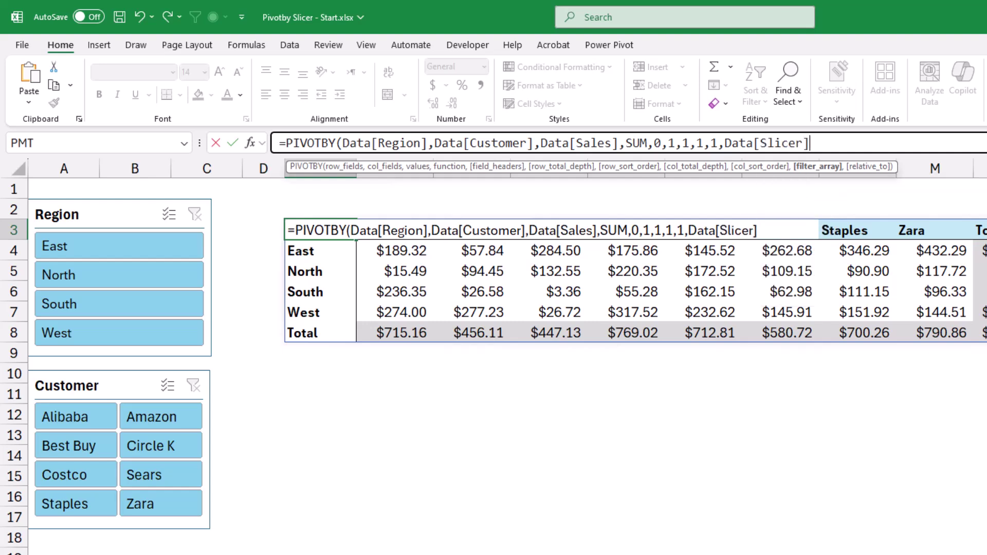
type("=")
type("1)")
key("Return")
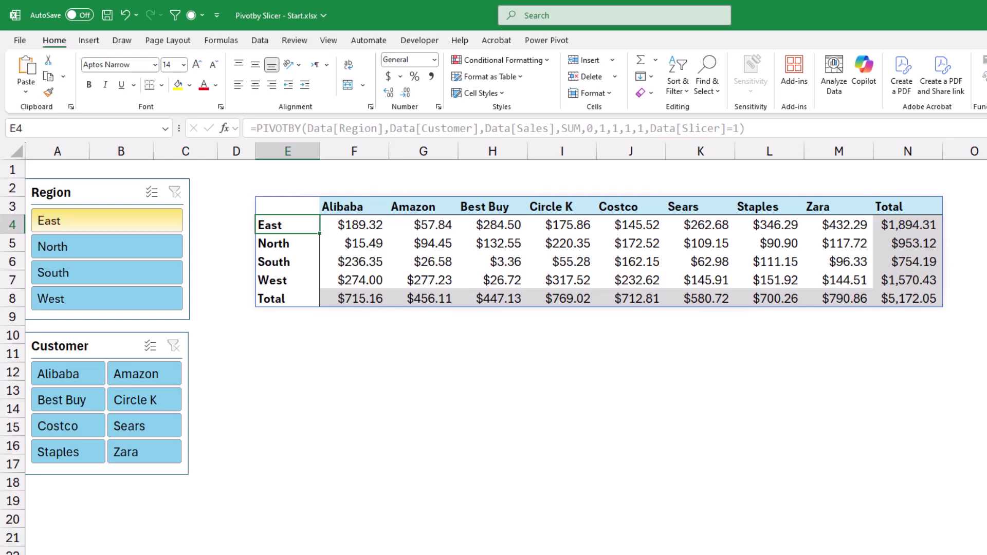
left_click(107, 221)
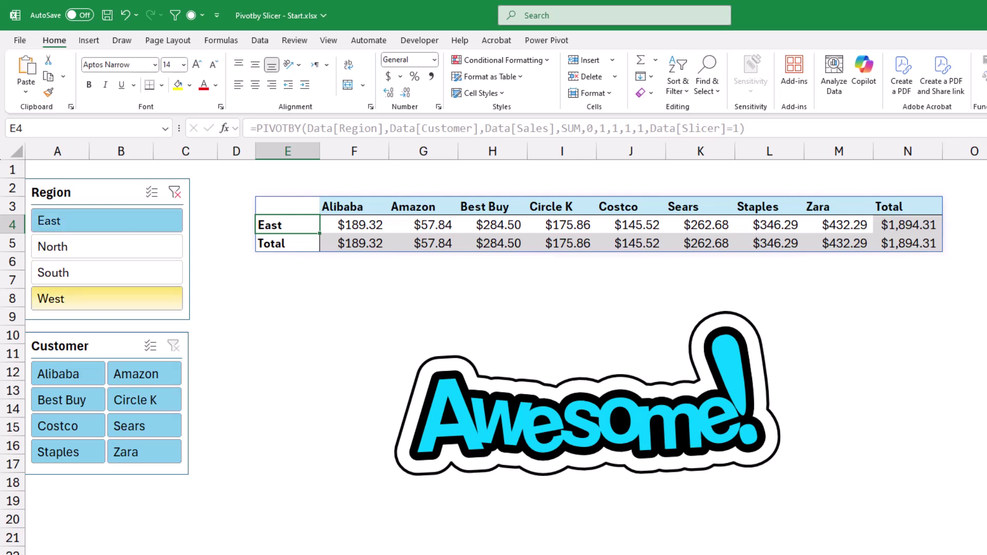
left_click(106, 299, "ctrl")
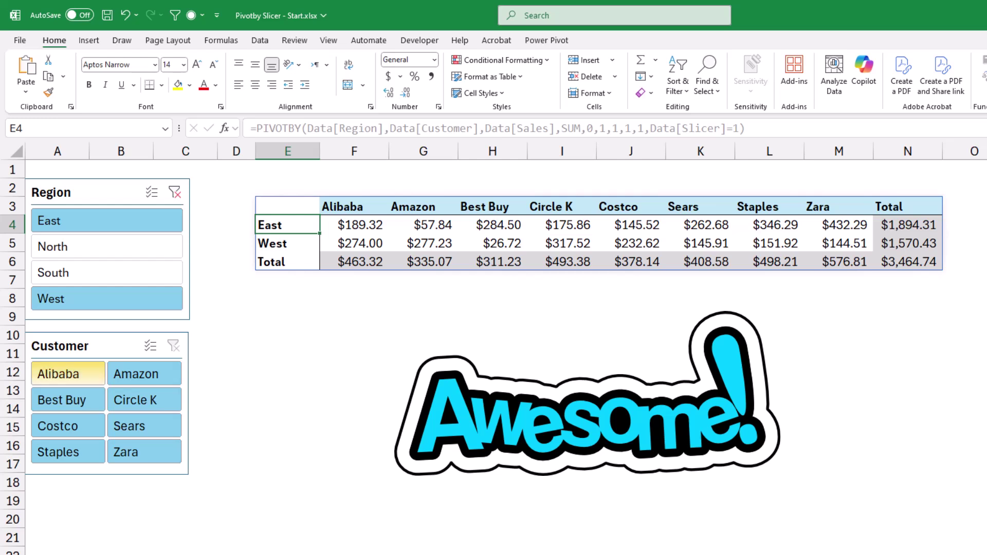
left_click(68, 426)
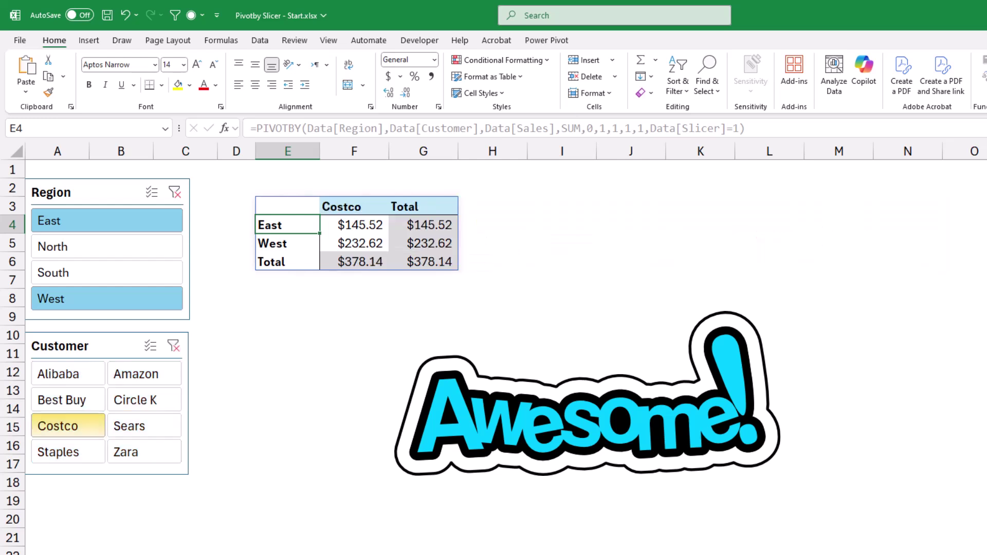
left_click(144, 373, "ctrl")
left_click(144, 425, "ctrl")
left_click(144, 452, "ctrl")
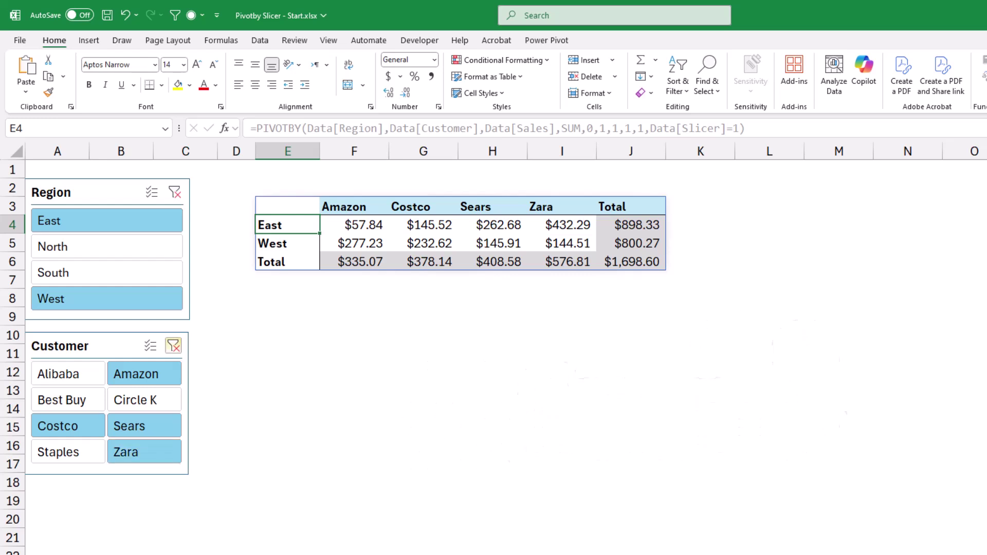
left_click(174, 346)
left_click(175, 193)
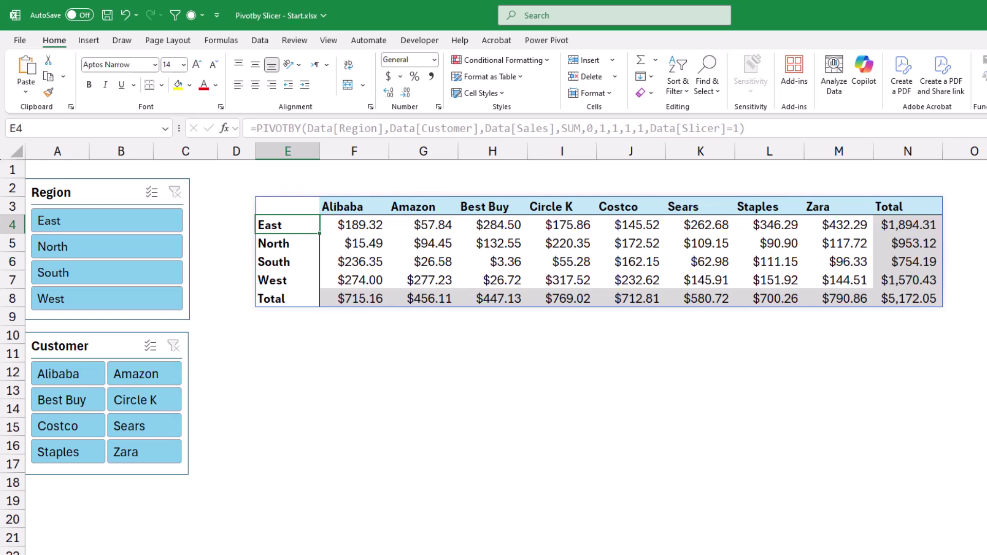